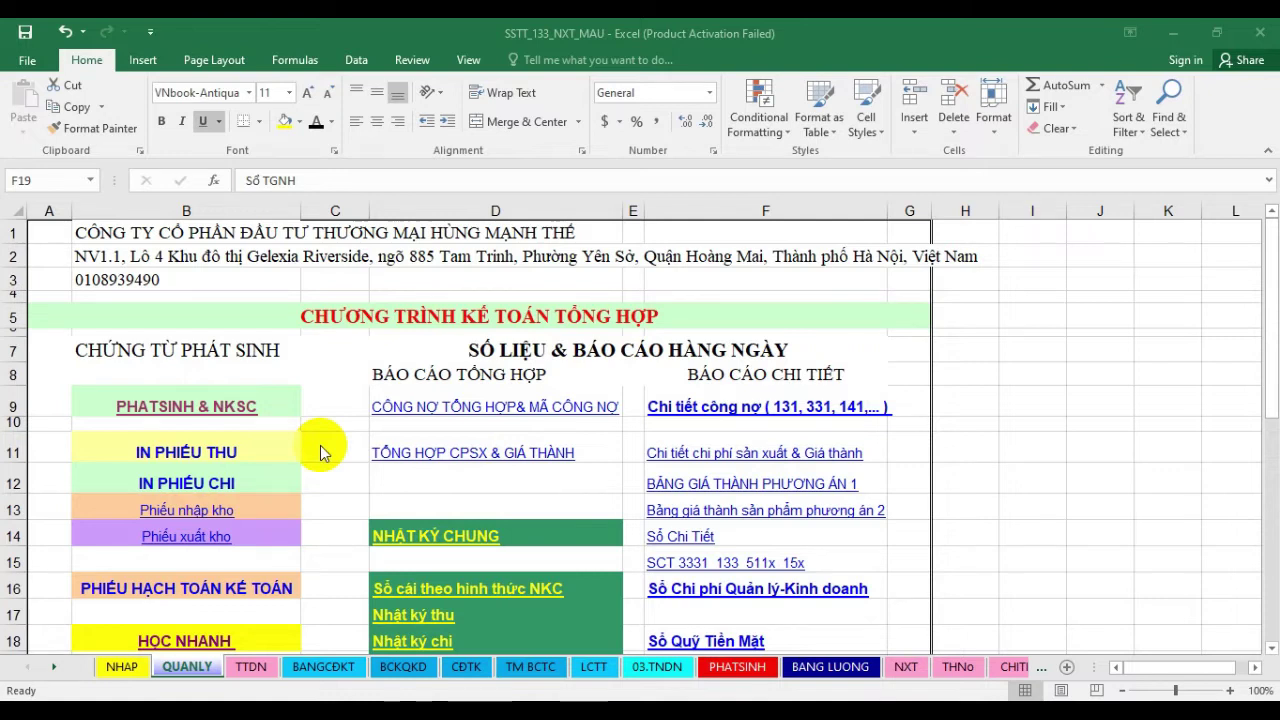
# Jump to the Sổ Nhật Ký Chung general journal and come back to the QUANLY menu sheet
pyautogui.click(187, 677)
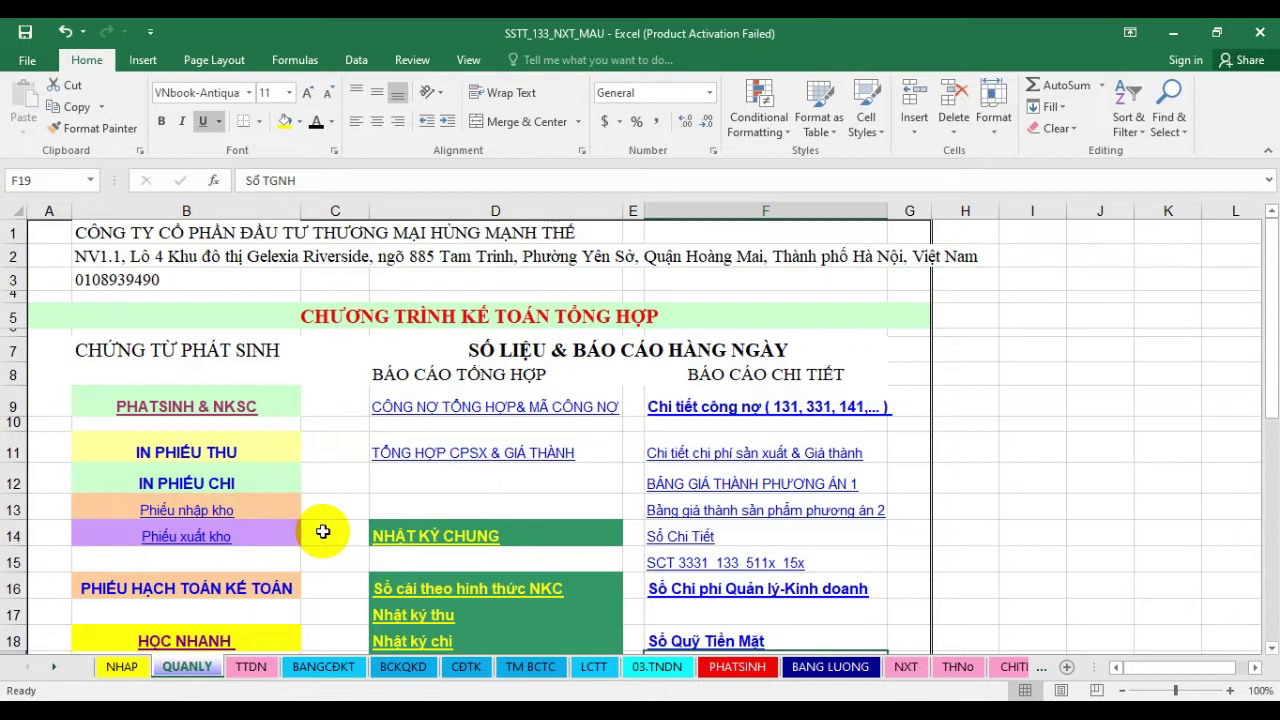
pyautogui.scroll(-1, 420, 391)
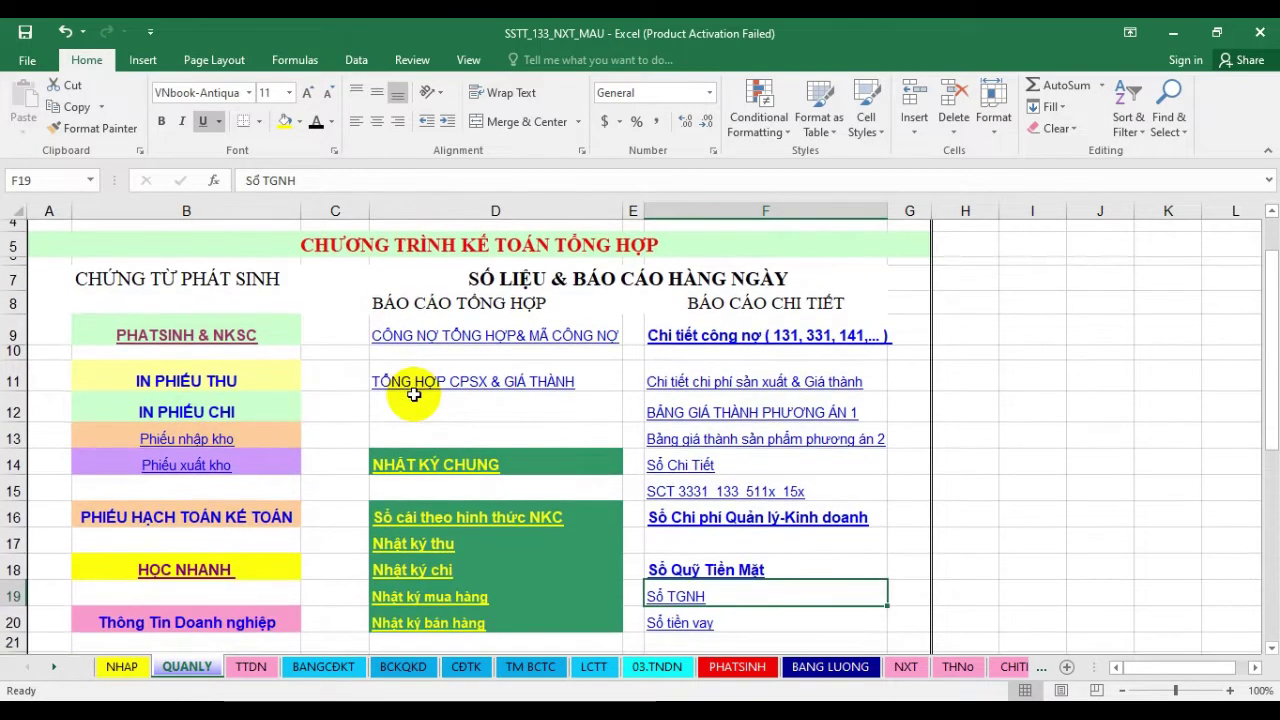
pyautogui.scroll(-1, 414, 395)
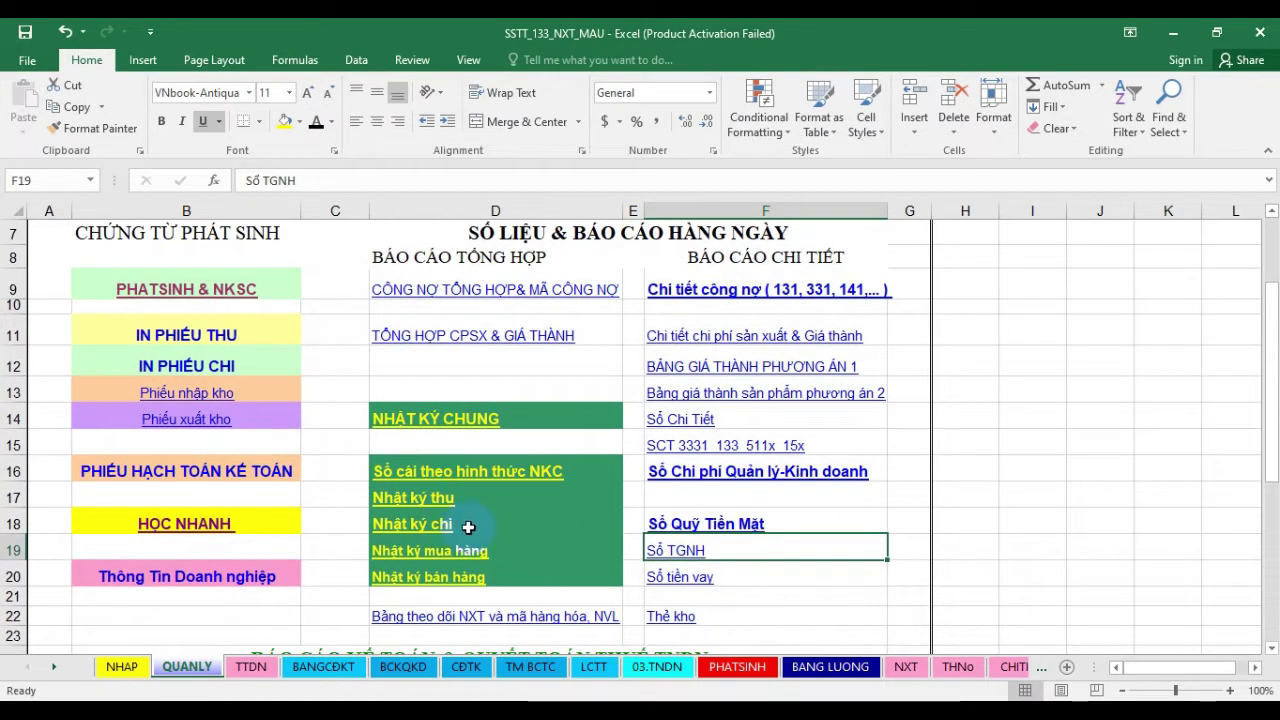
pyautogui.scroll(1, 468, 527)
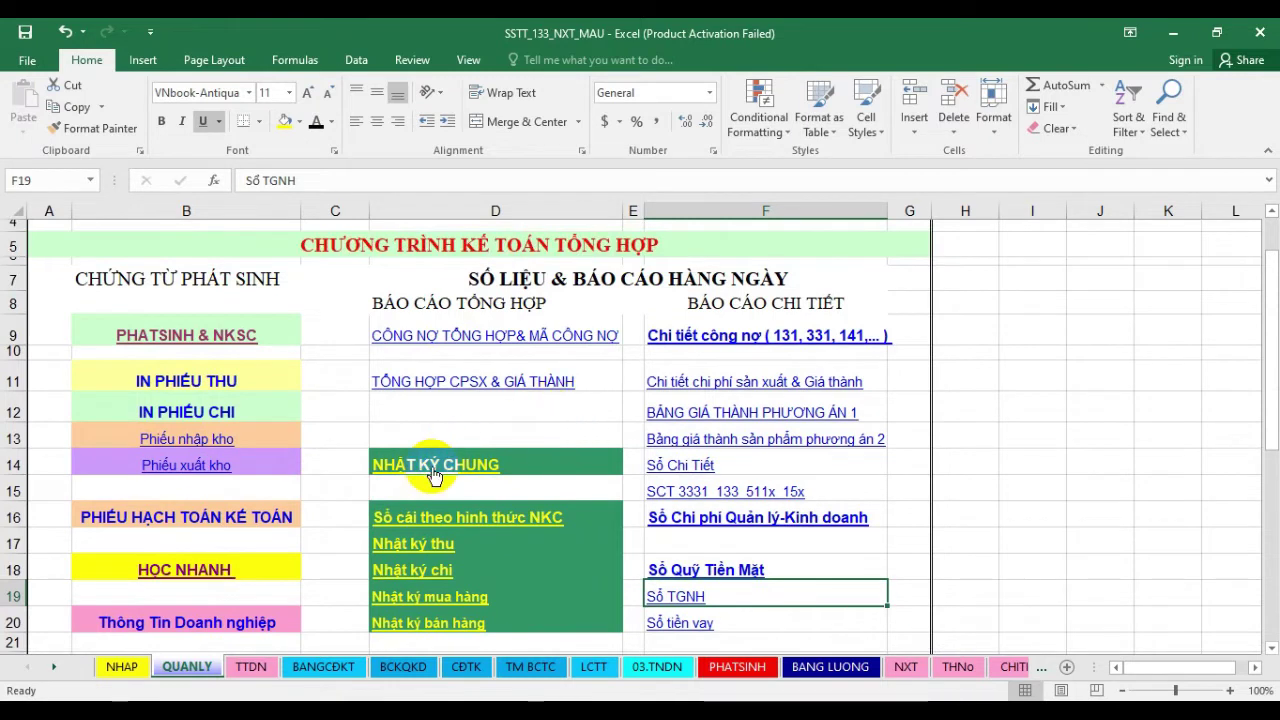
pyautogui.click(434, 466)
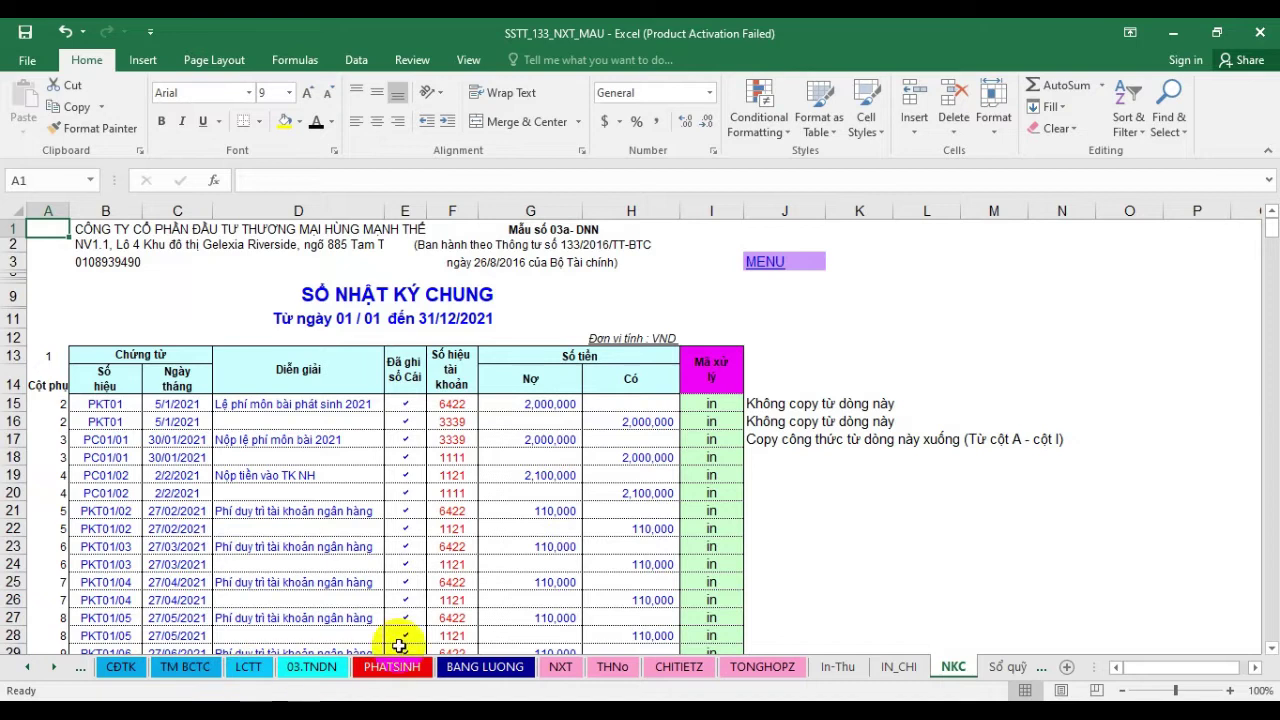
pyautogui.click(765, 265)
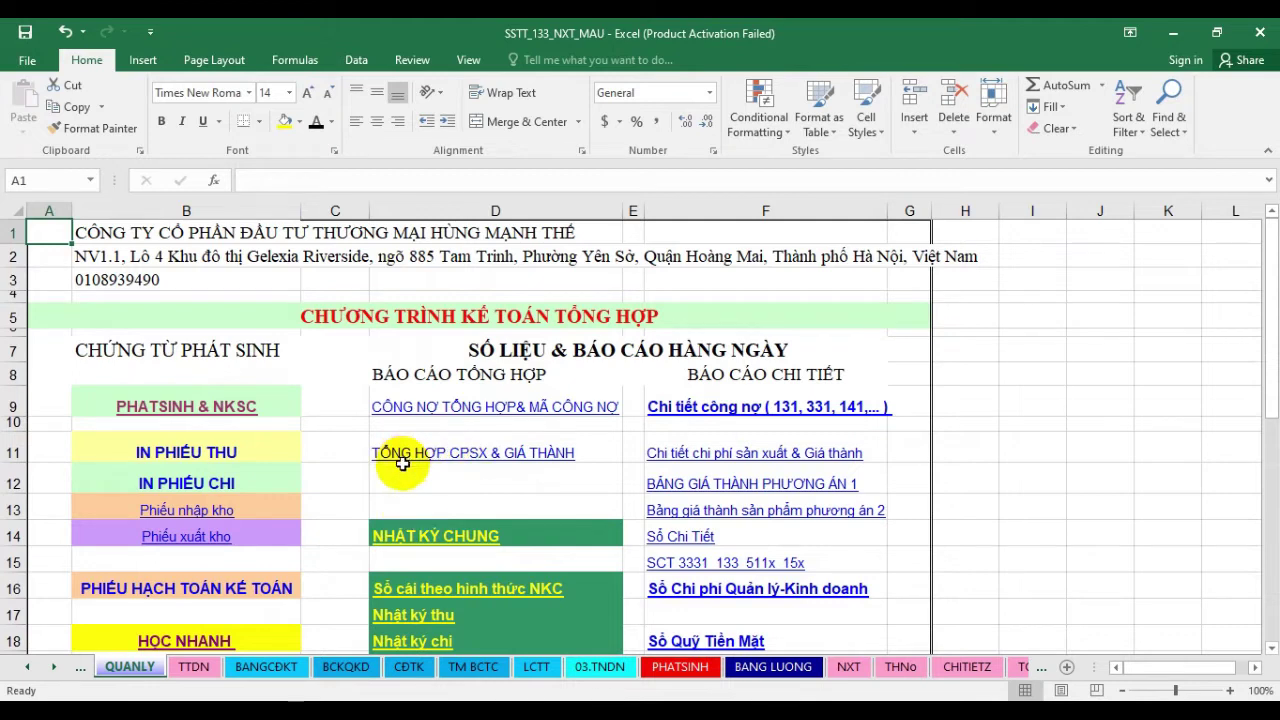
# On TTDN, change cell B1's company name to CÔNG TY TNHH THUẬN BUỒM XUÔI GIÓ
pyautogui.click(193, 680)
pyautogui.click(188, 241)
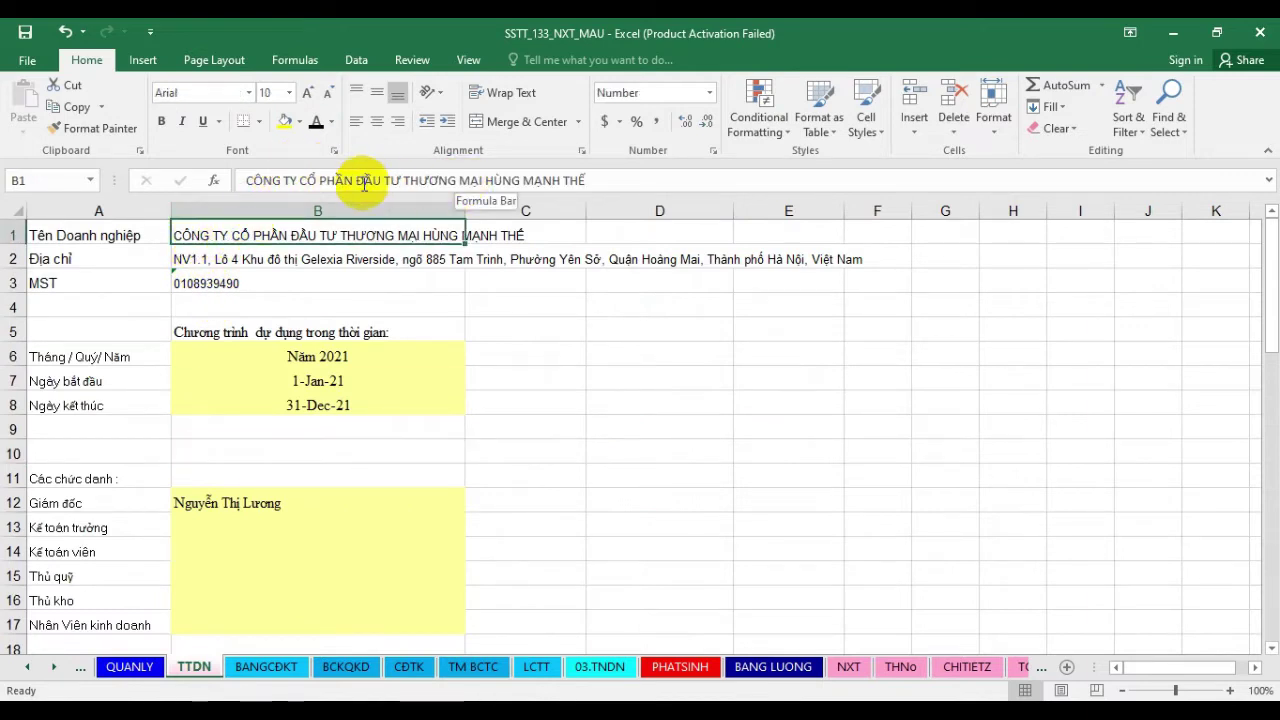
pyautogui.moveTo(299, 180); pyautogui.dragTo(999, 181)
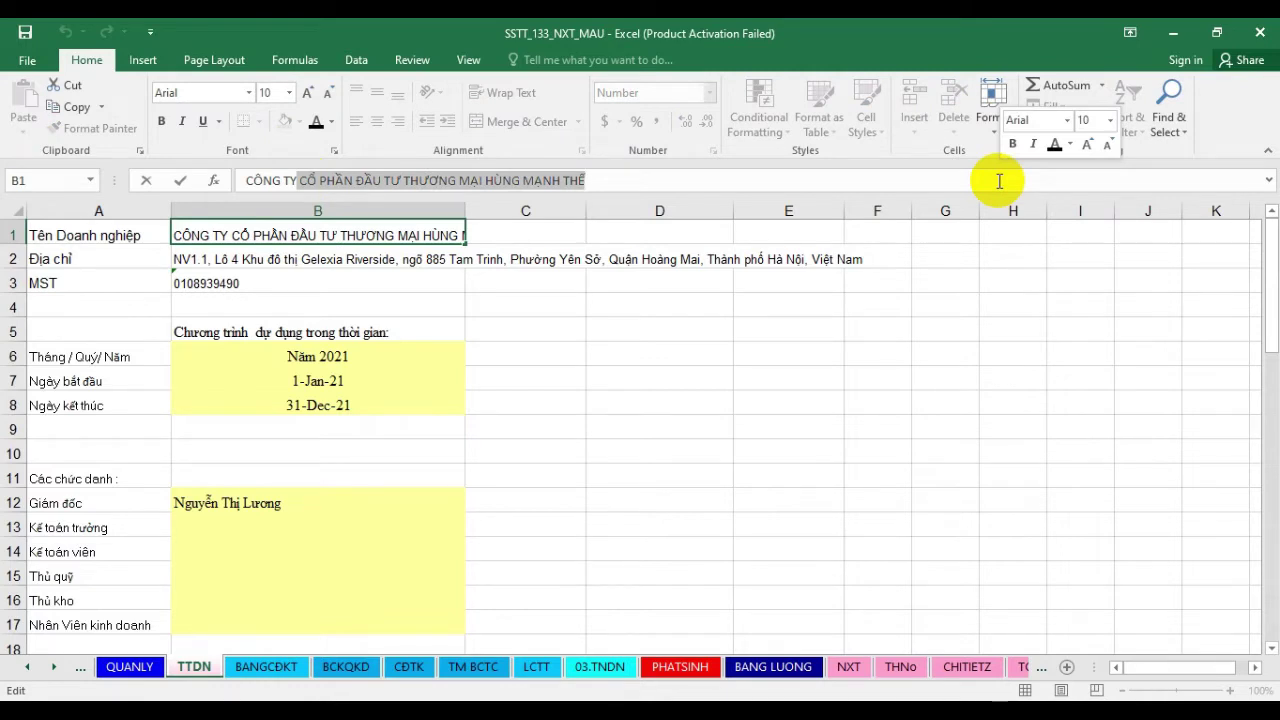
pyautogui.press('Delete')
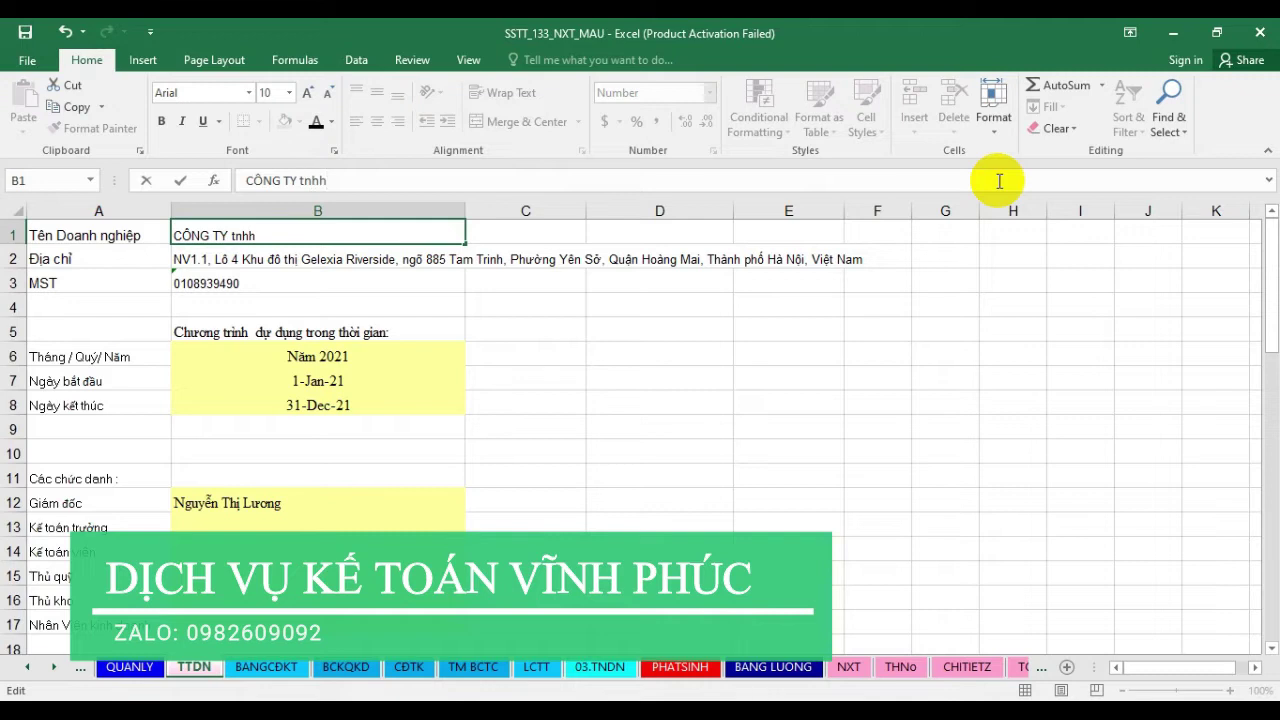
pyautogui.press('BackSpace')
pyautogui.press('BackSpace')
pyautogui.press('BackSpace')
pyautogui.write('TNHH THUẬN BUỒM XUÔI GI')
pyautogui.press('Return')
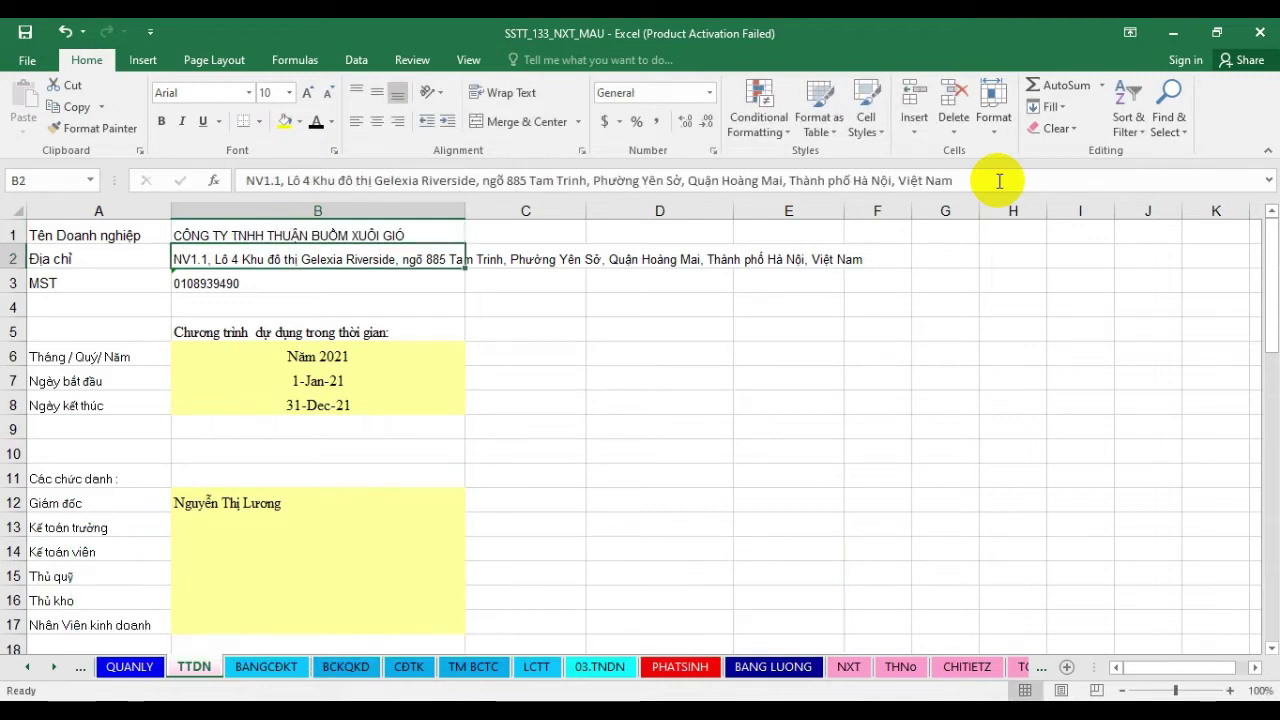
pyautogui.click(248, 286)
pyautogui.click(247, 298)
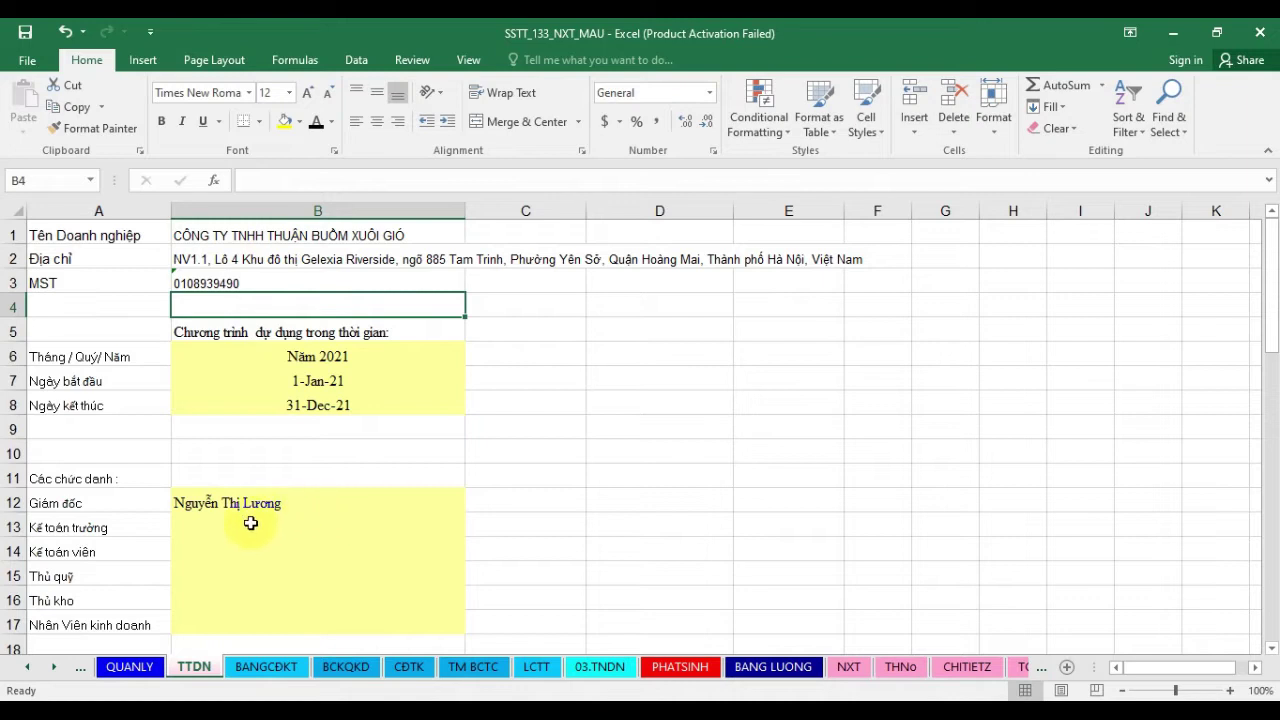
pyautogui.click(270, 359)
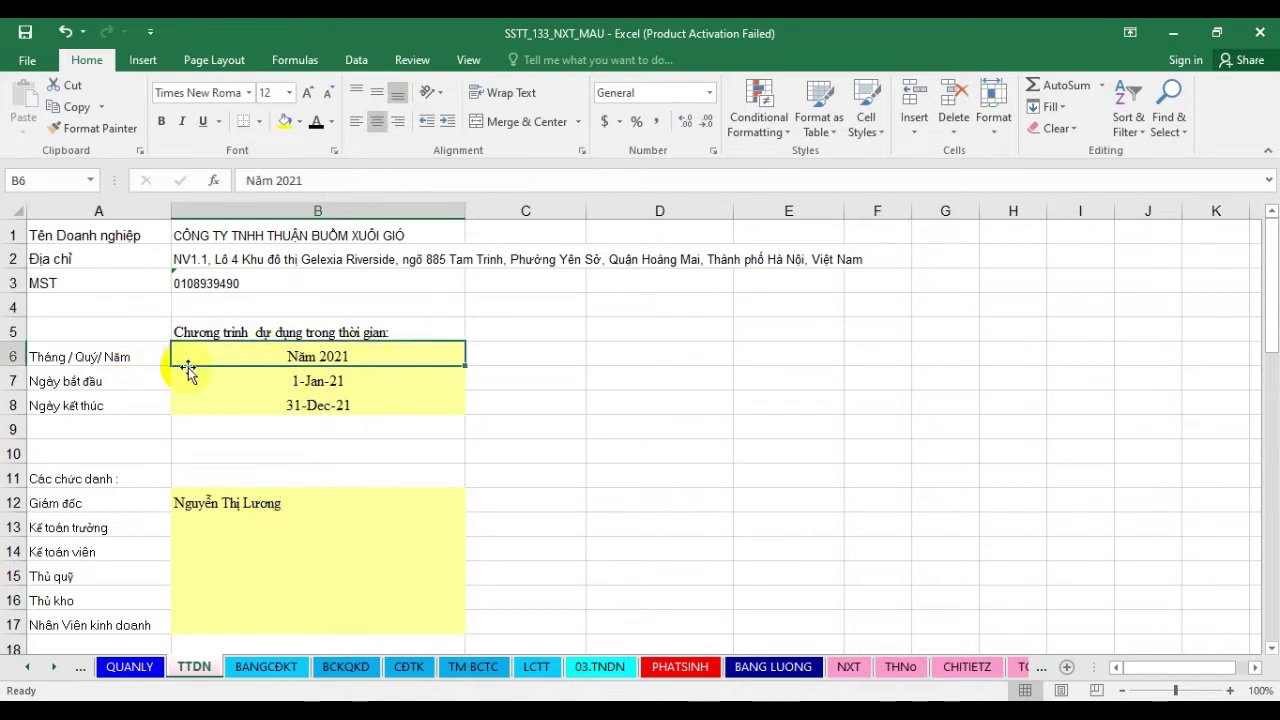
pyautogui.click(320, 388)
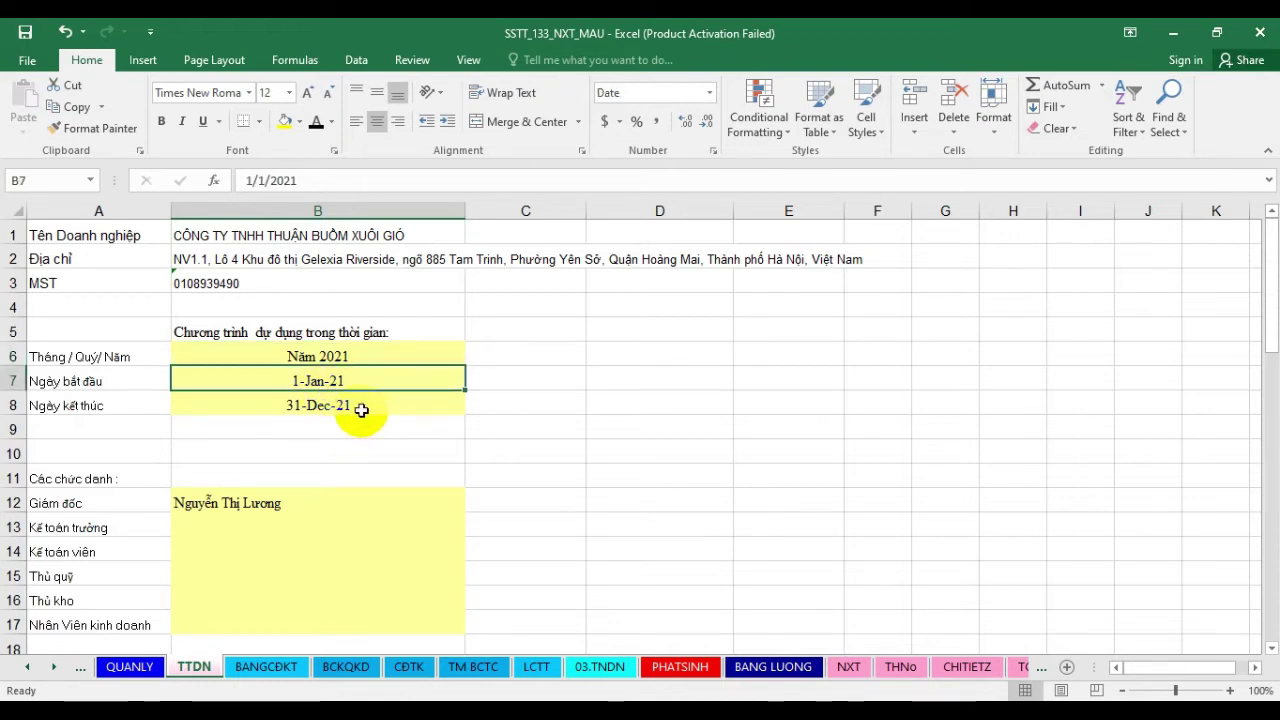
pyautogui.click(268, 518)
pyautogui.doubleClick(262, 505)
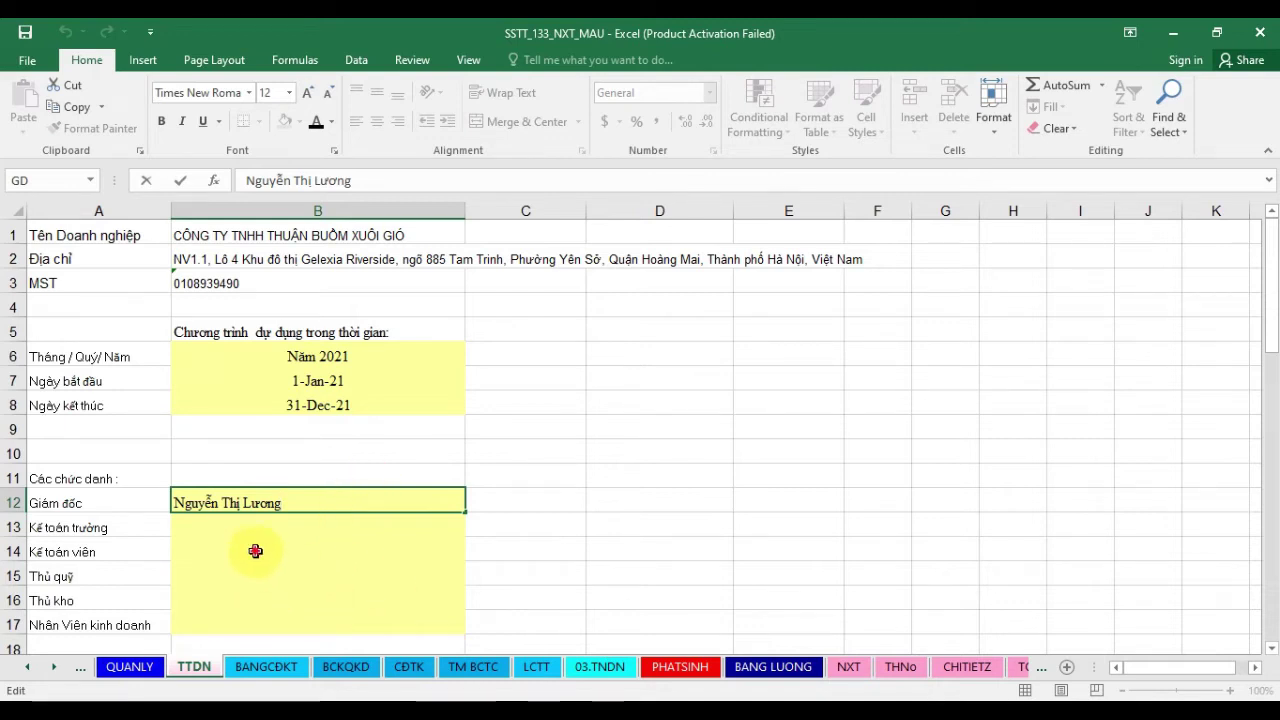
pyautogui.click(255, 550)
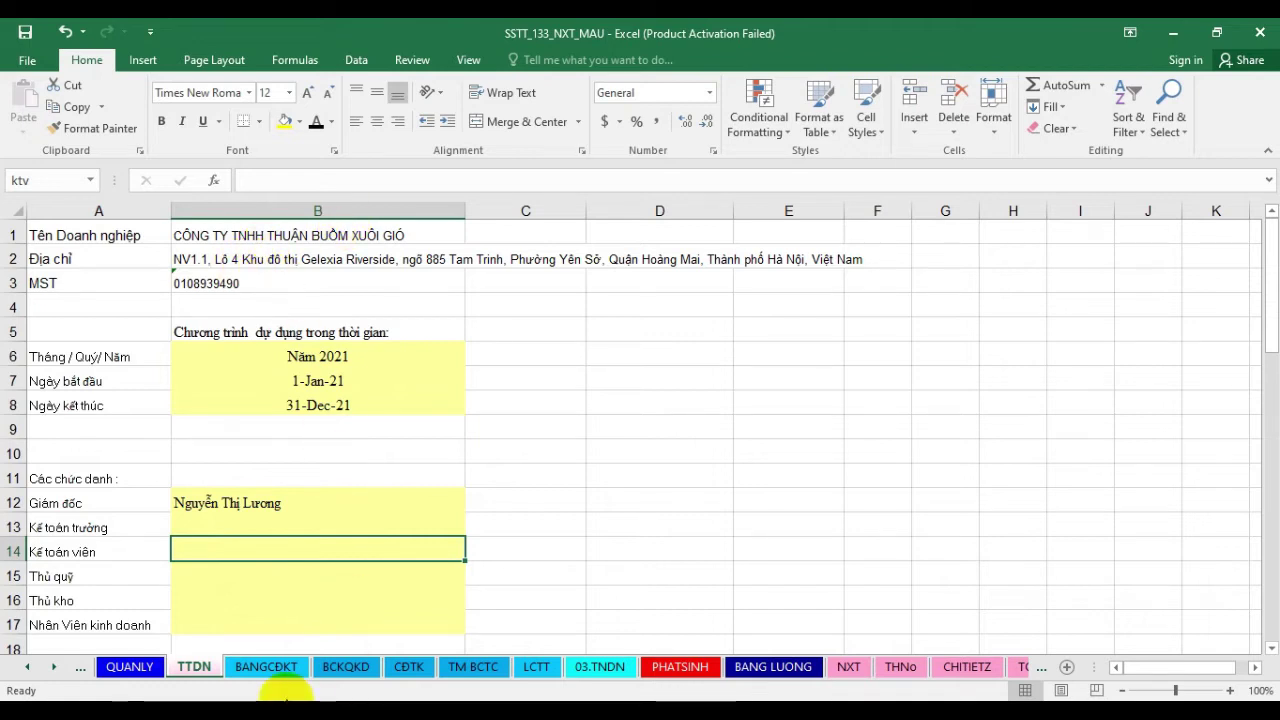
# Check the new company name on the BCKQKD, BANGCDKT, TM BCTC and LCTT reports
pyautogui.click(343, 667)
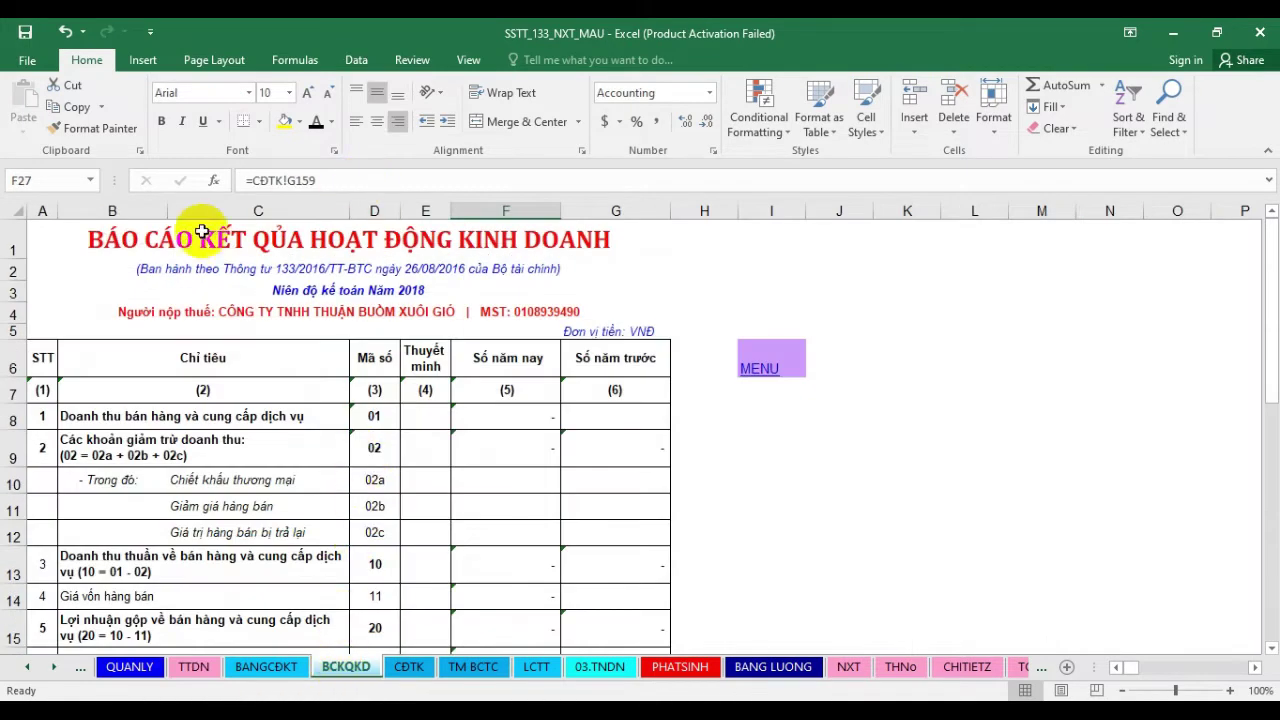
pyautogui.click(266, 667)
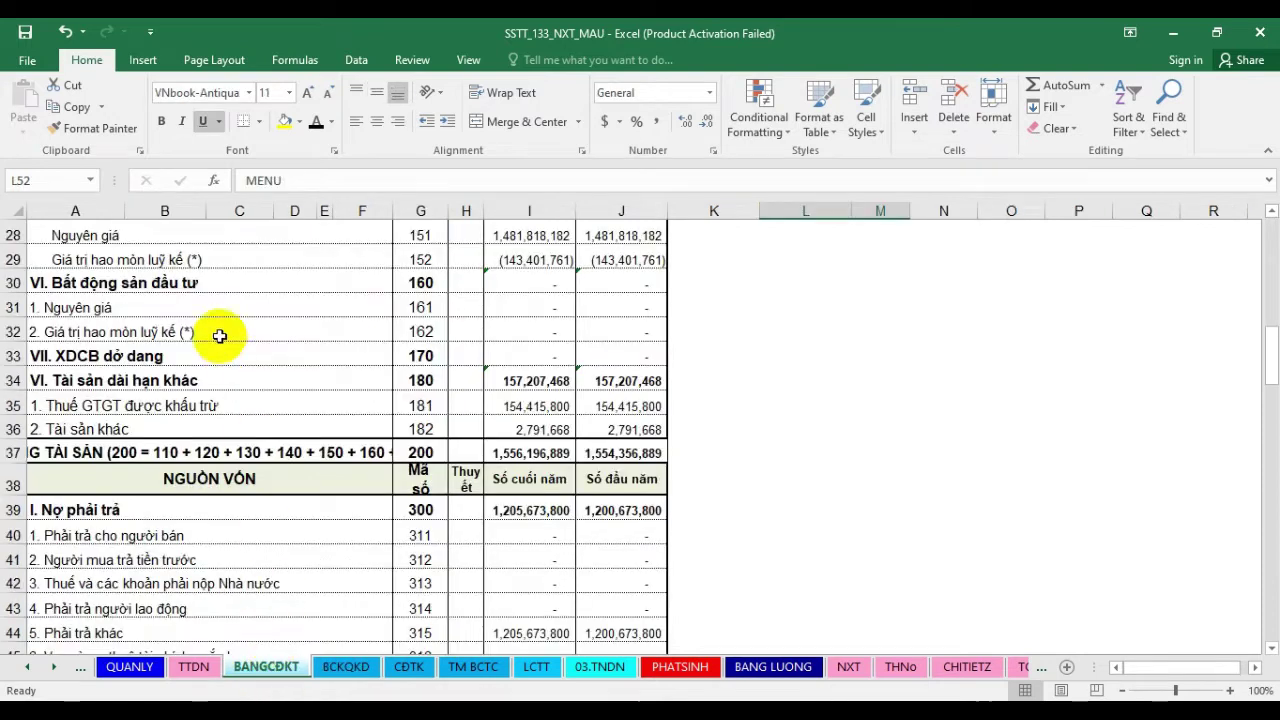
pyautogui.click(104, 243)
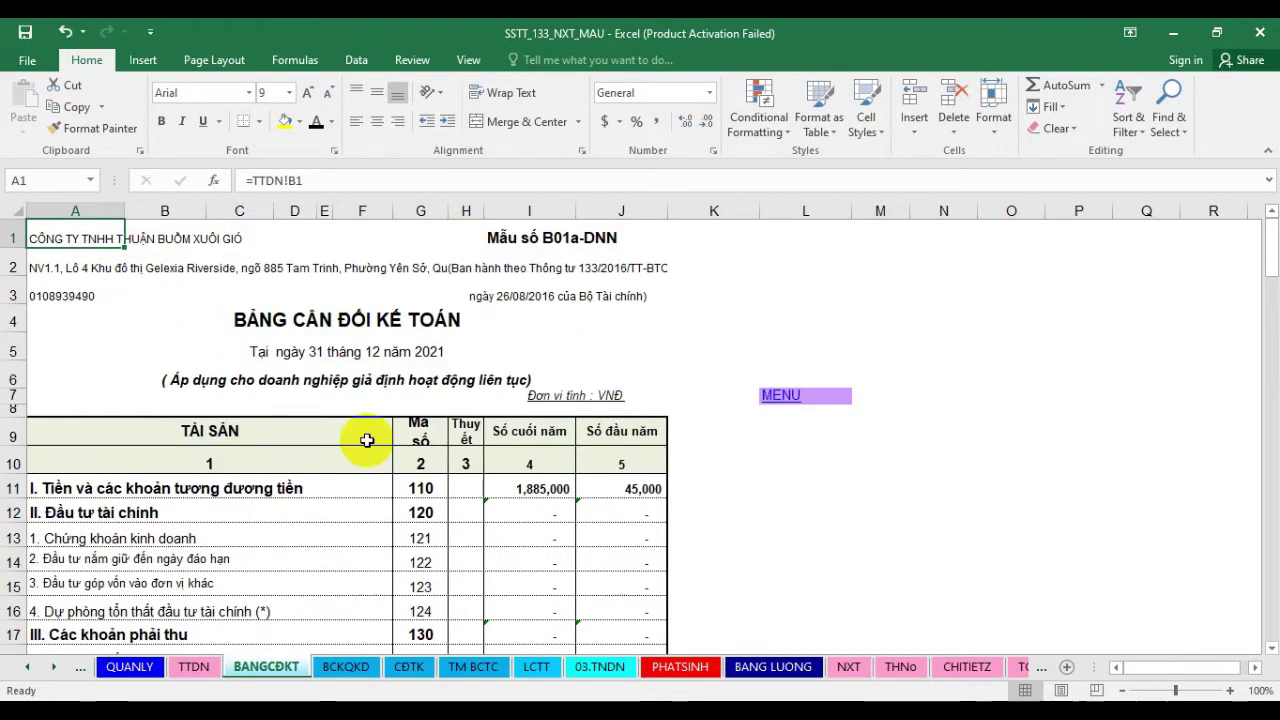
pyautogui.click(478, 668)
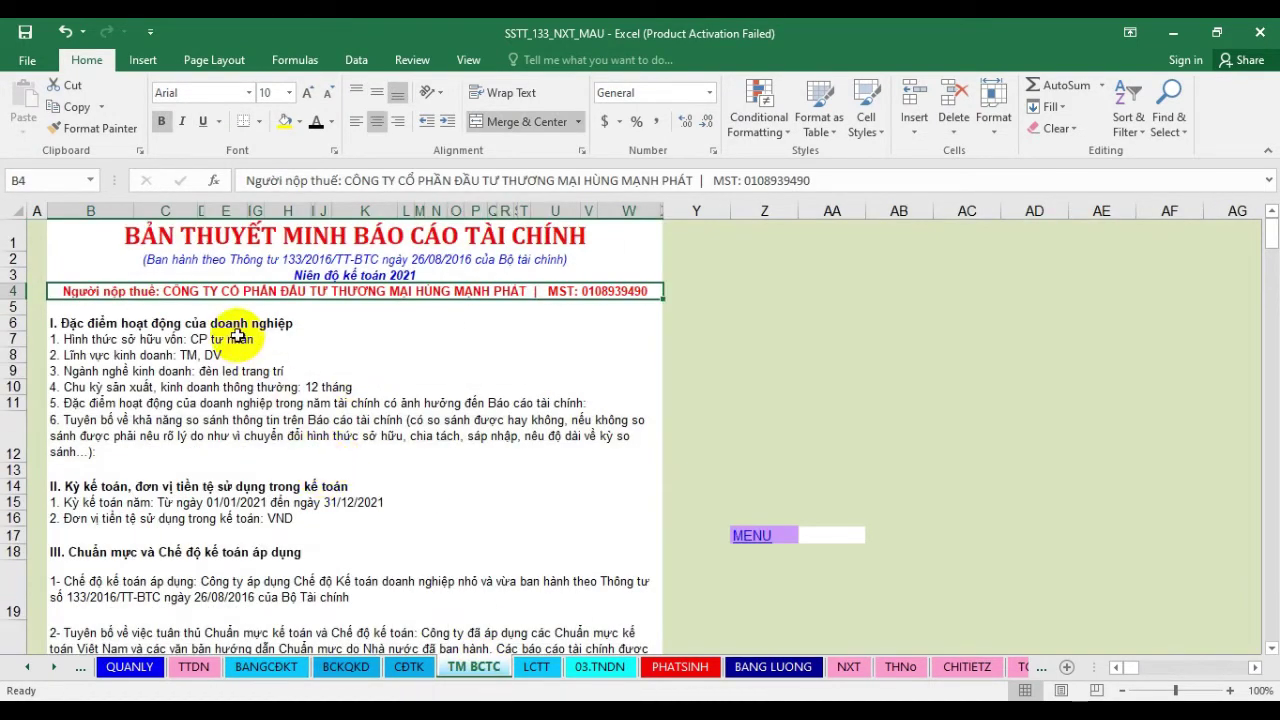
pyautogui.click(537, 667)
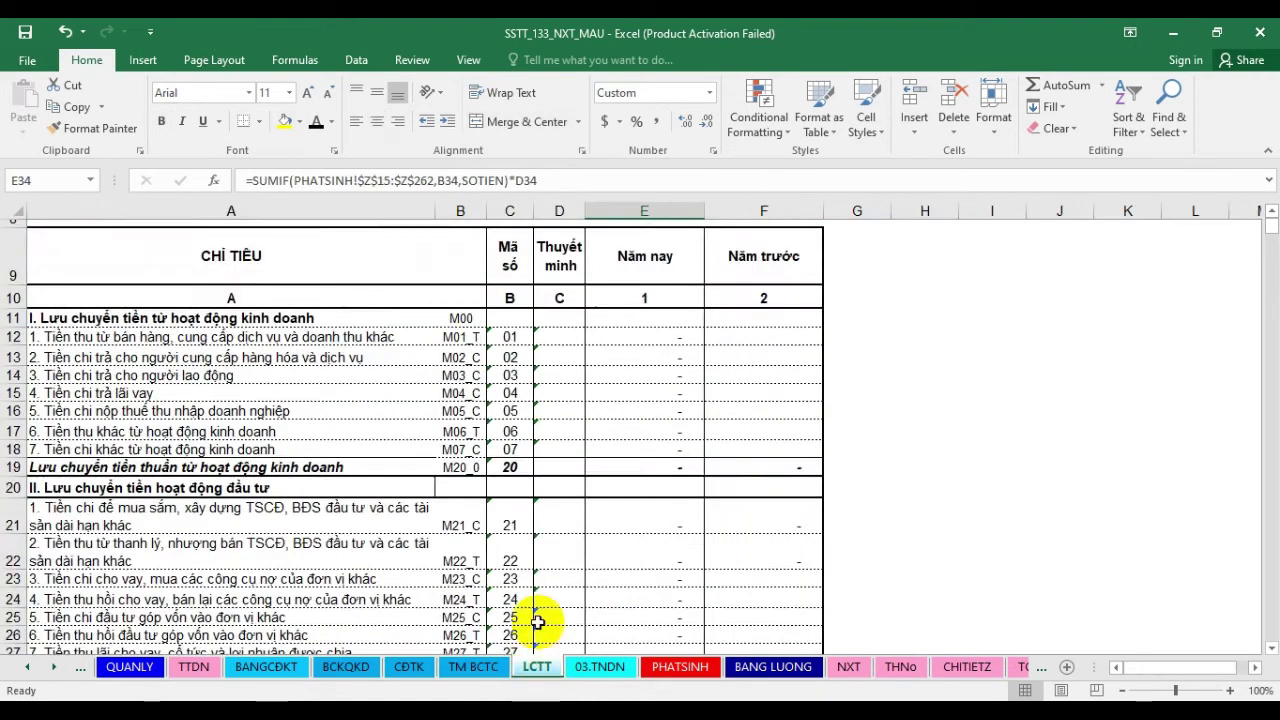
pyautogui.scroll(3, 534, 614)
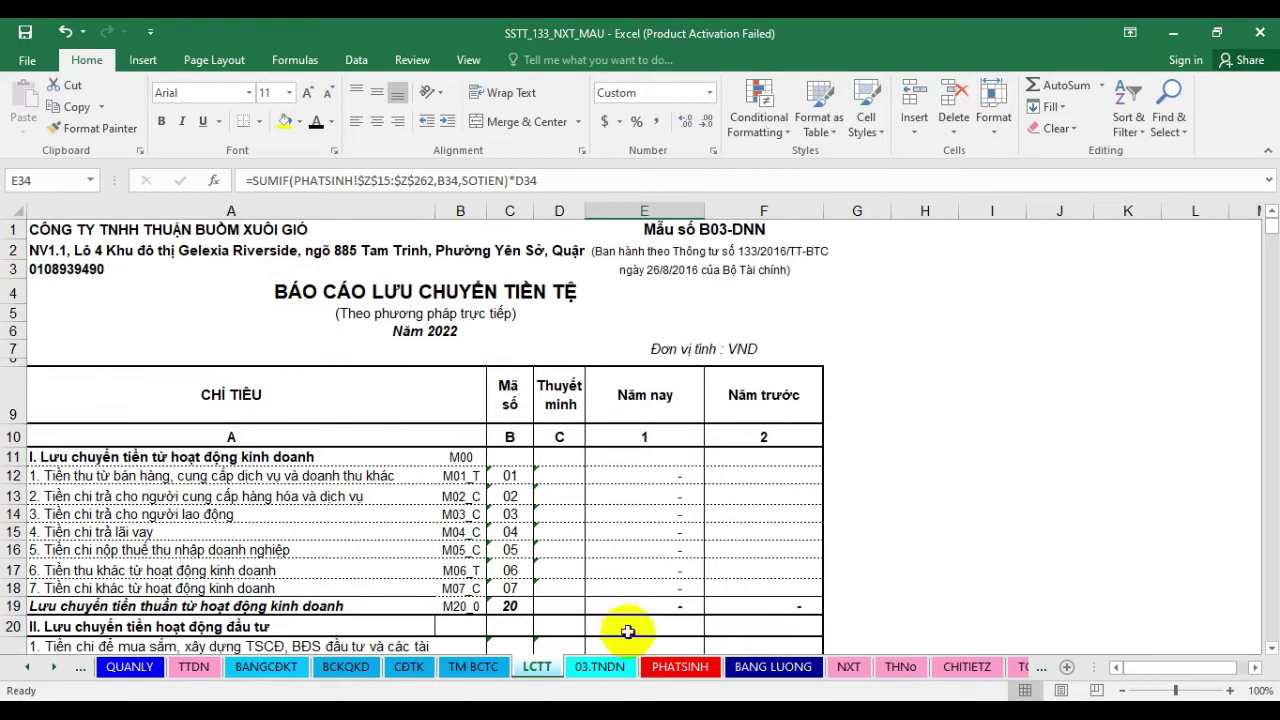
# Check the name in the 03.TNDN tax form header, then return to the TTDN sheet
pyautogui.click(600, 667)
pyautogui.scroll(10, 313, 470)
pyautogui.scroll(3, 313, 470)
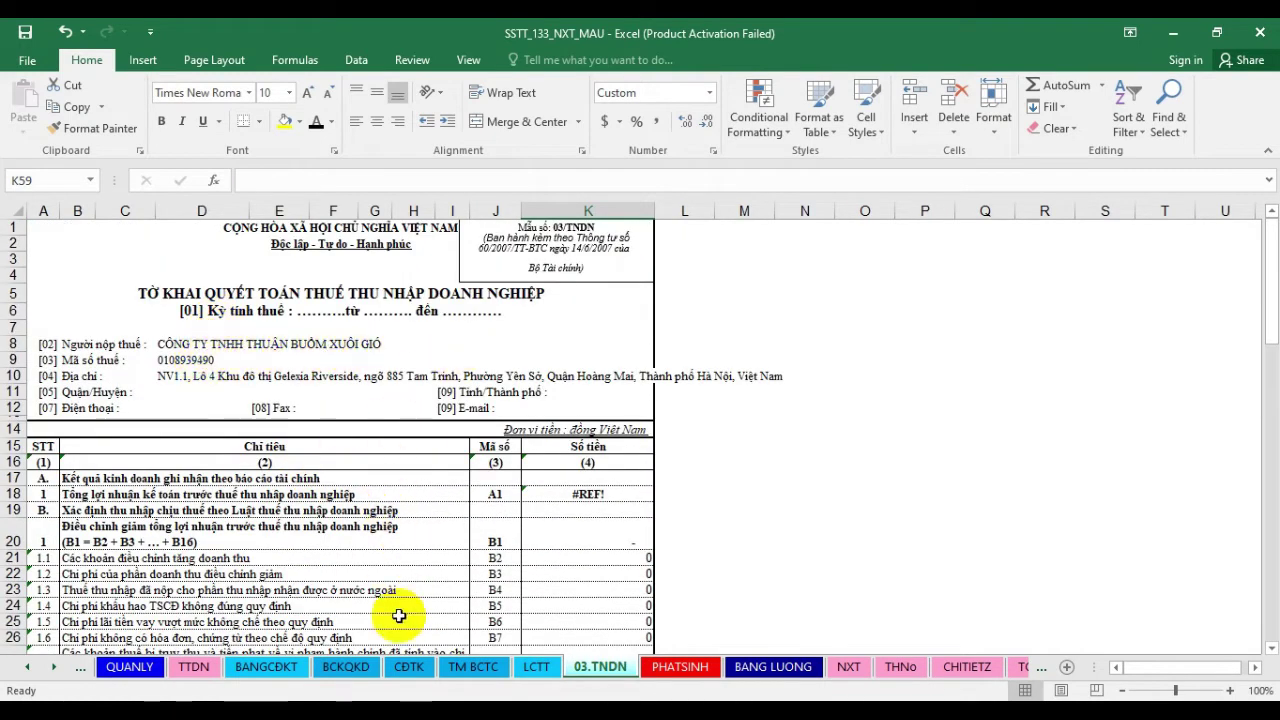
pyautogui.click(195, 672)
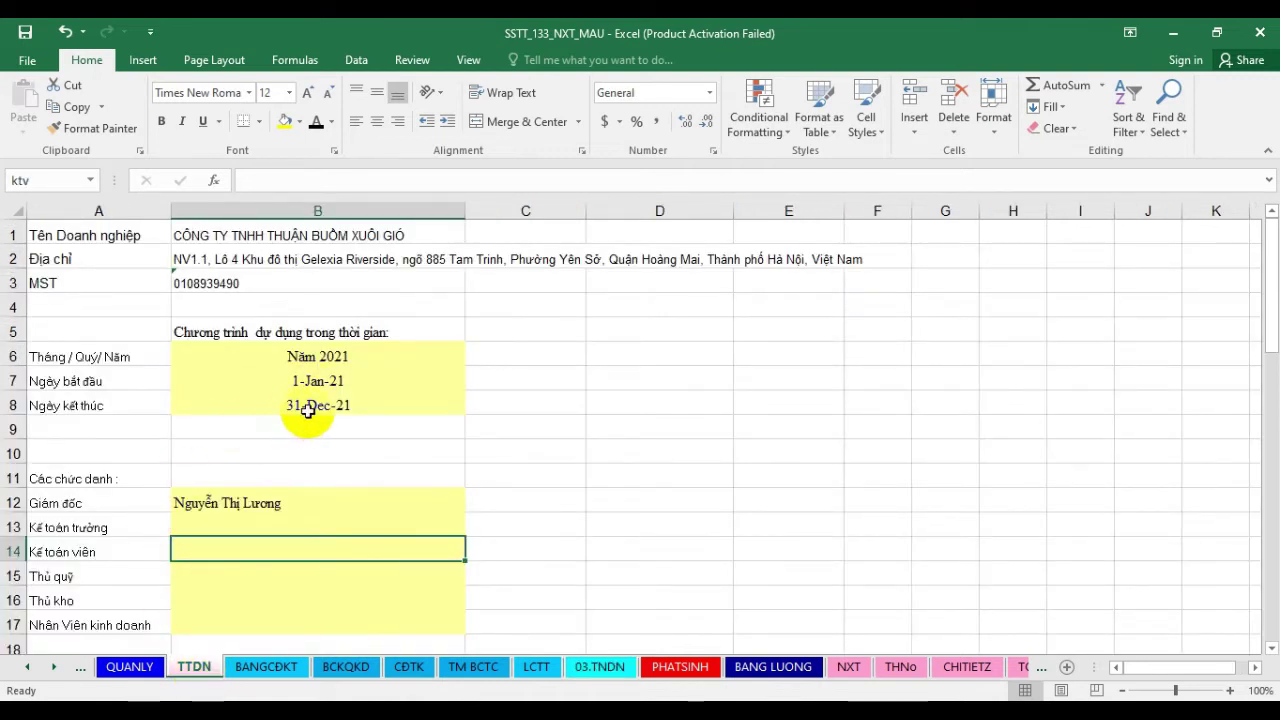
# On PHATSINH, inspect the first entry PKT01: date, description, debit account 6422 and amount in AA15
pyautogui.click(670, 667)
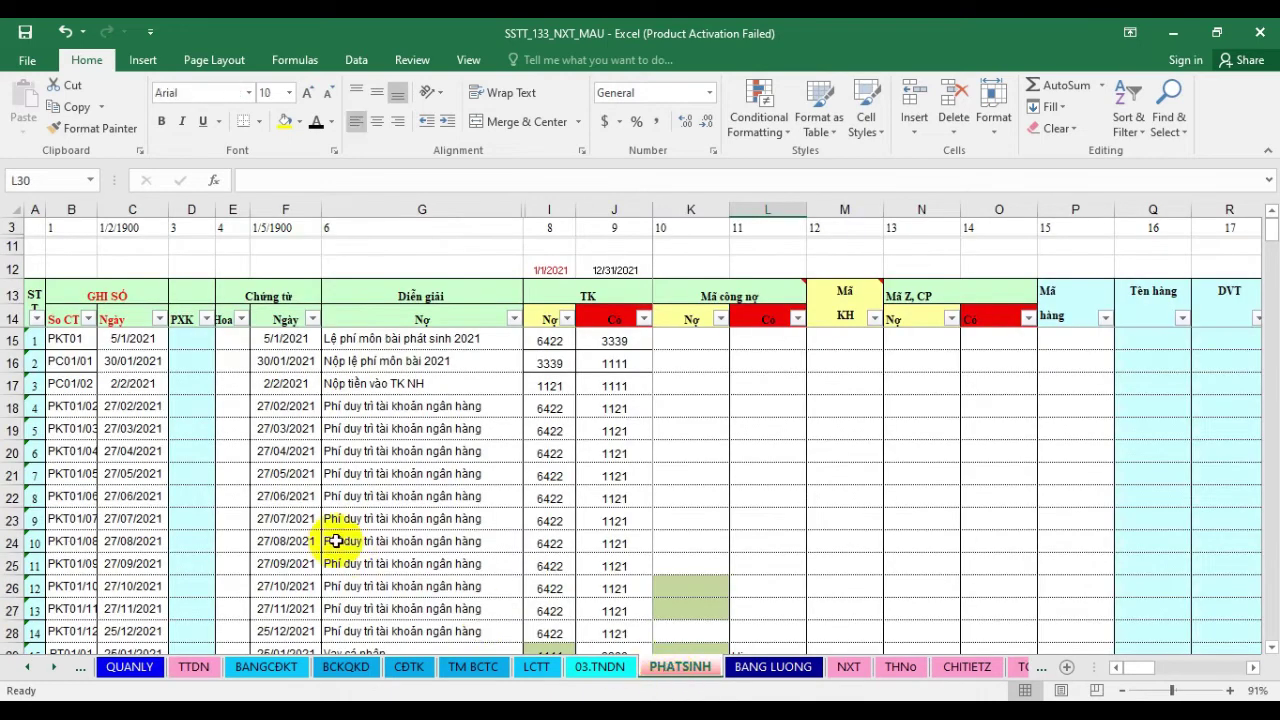
pyautogui.click(85, 340)
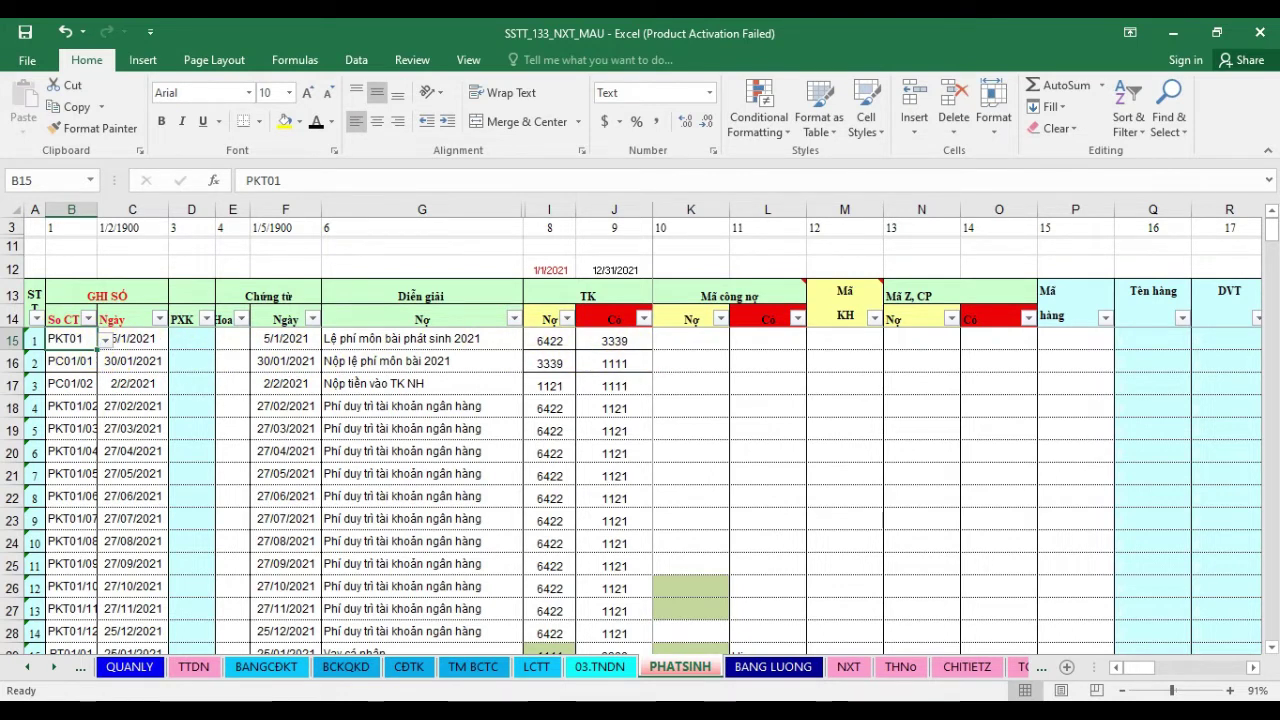
pyautogui.click(133, 339)
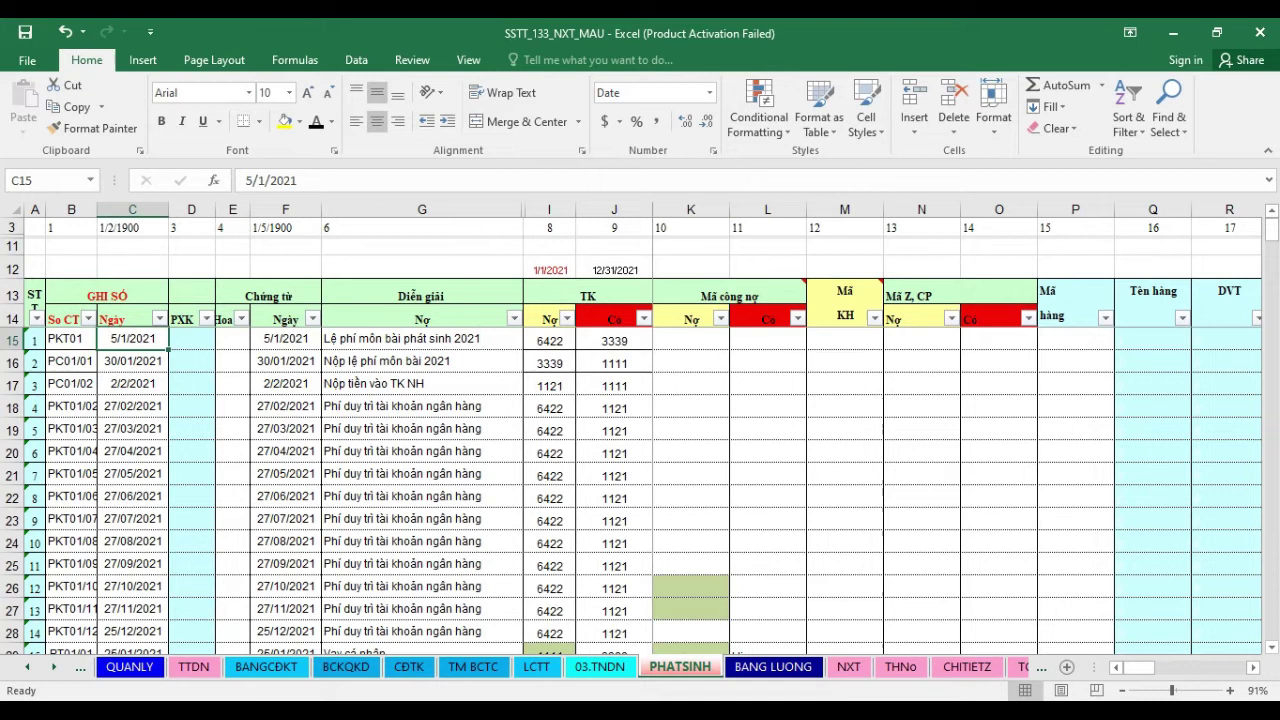
pyautogui.press('Right')
pyautogui.press('Right')
pyautogui.press('Right')
pyautogui.press('Right')
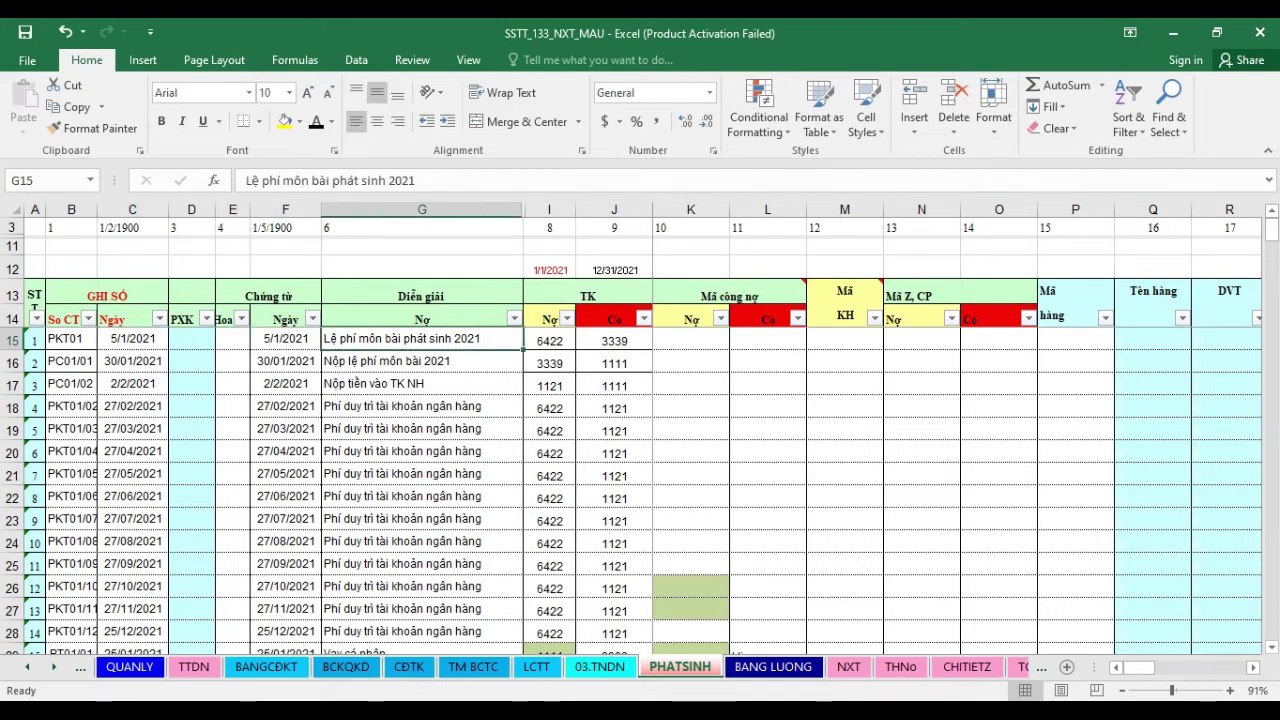
pyautogui.press('Right')
pyautogui.press('Right')
pyautogui.press('Right')
pyautogui.press('Right')
pyautogui.press('Right')
pyautogui.press('Right')
pyautogui.press('Right')
pyautogui.press('Right')
pyautogui.press('Right')
pyautogui.press('Right')
pyautogui.press('Right')
pyautogui.press('Right')
pyautogui.press('Right')
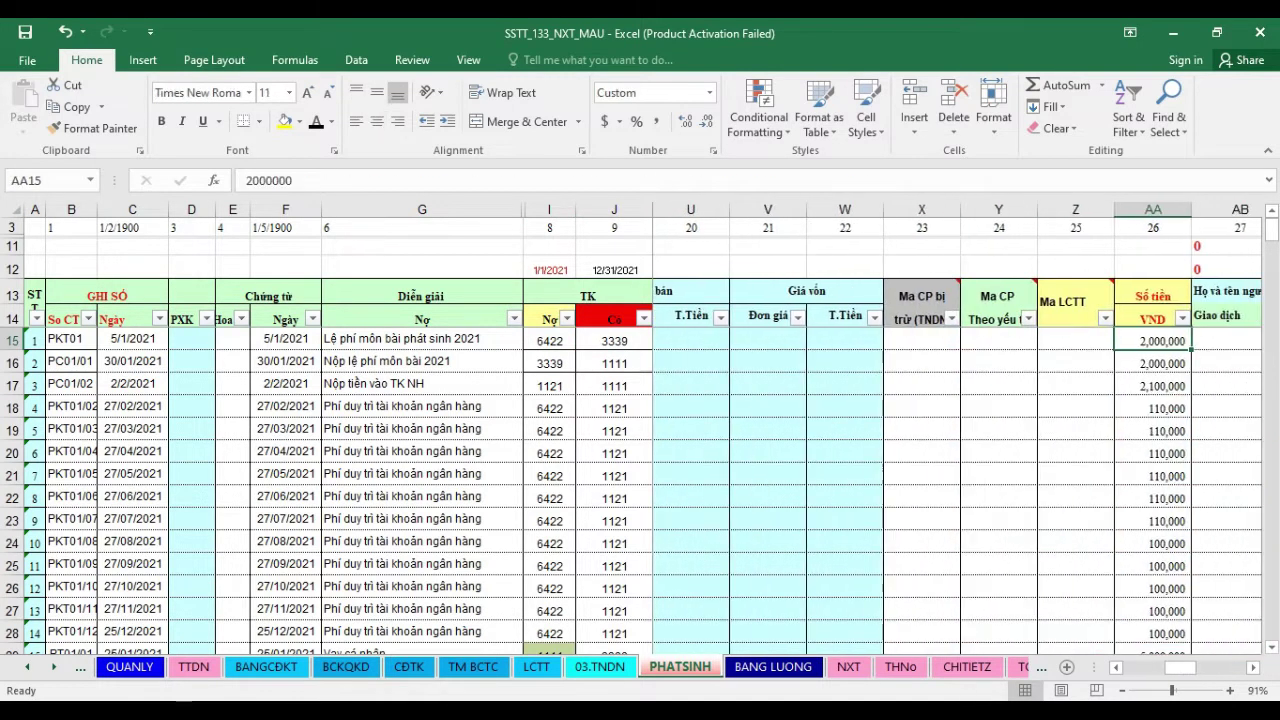
pyautogui.press('Left')
pyautogui.press('Right')
pyautogui.press('Right')
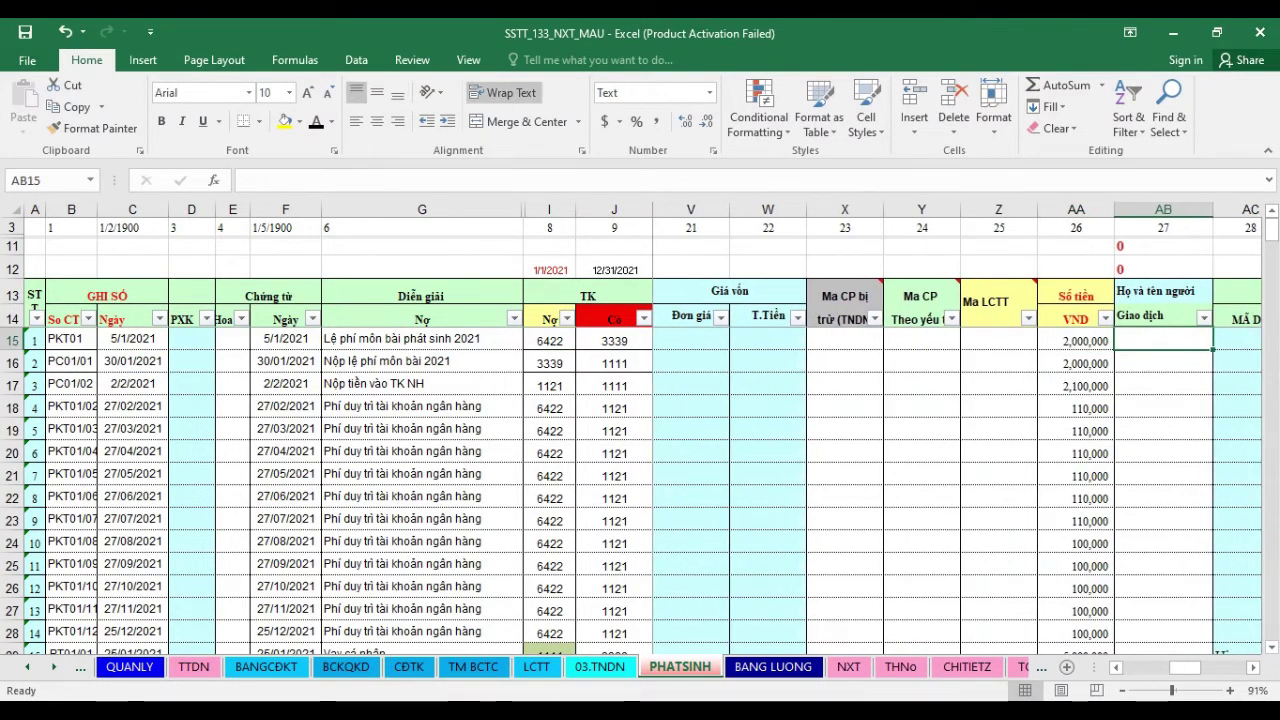
pyautogui.press('Left')
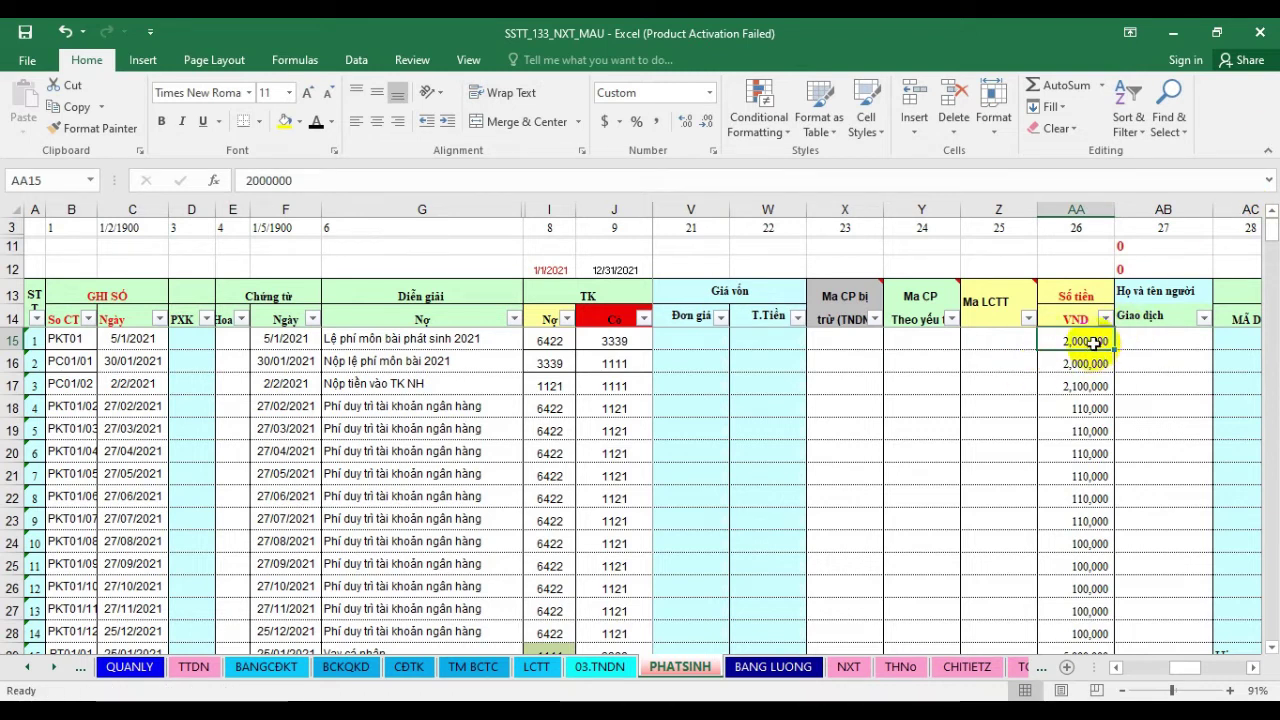
# Inspect the AB11 and AB12 check-total formulas linked to the CĐTK sheet
pyautogui.click(1154, 247)
pyautogui.click(1151, 269)
pyautogui.click(1150, 246)
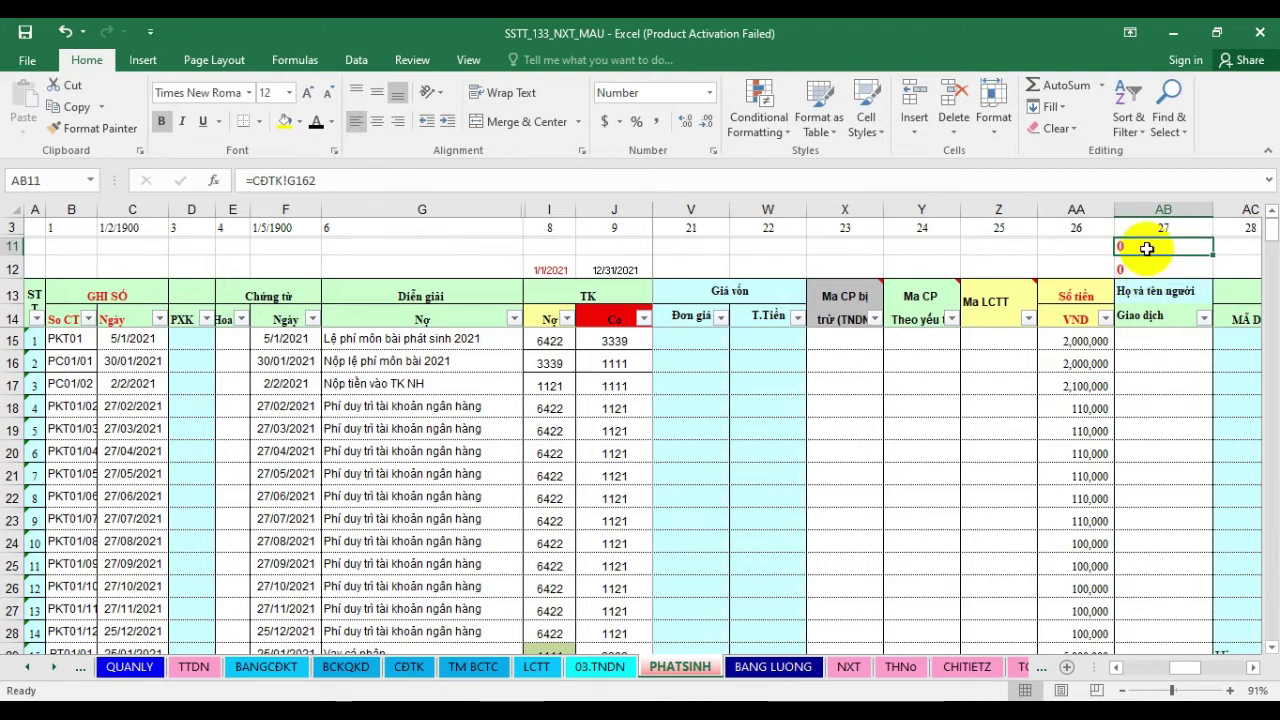
pyautogui.click(1130, 270)
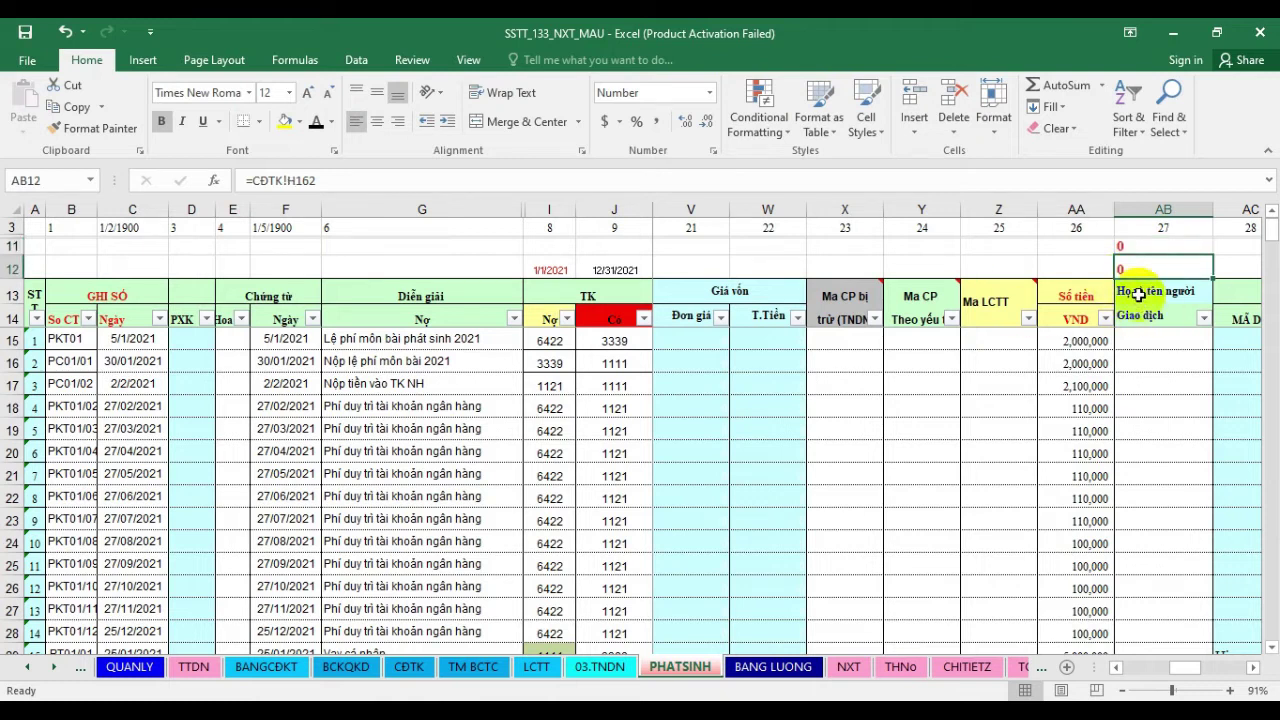
# Clear debit account 6422 to trigger the DK NO SAI warning, then restore it
pyautogui.click(547, 341)
pyautogui.press('Delete')
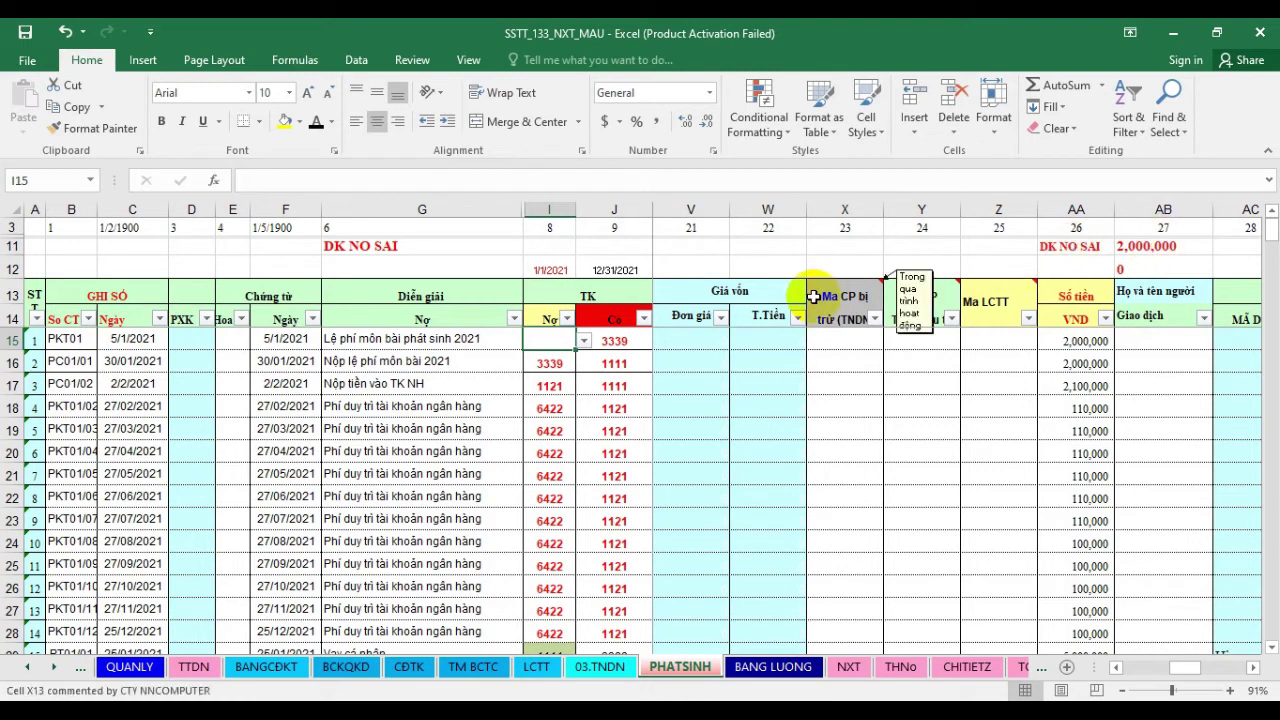
pyautogui.write('6422')
pyautogui.click(714, 386)
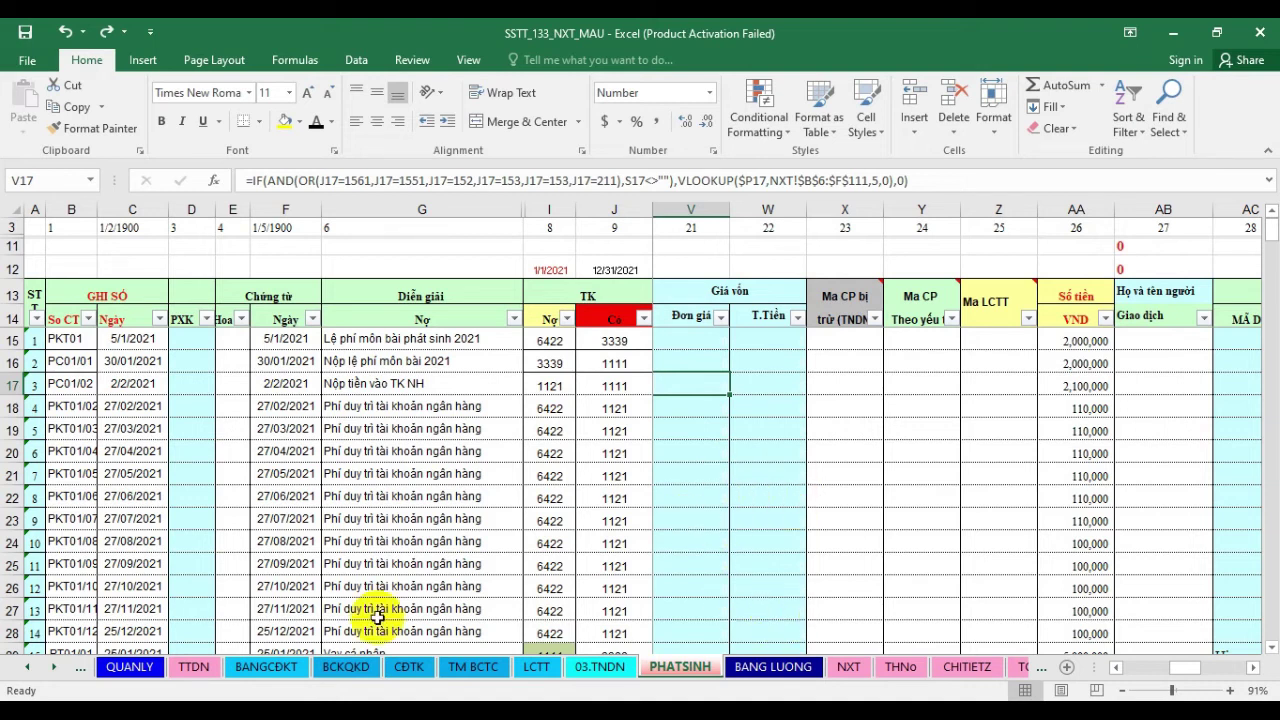
pyautogui.click(33, 672)
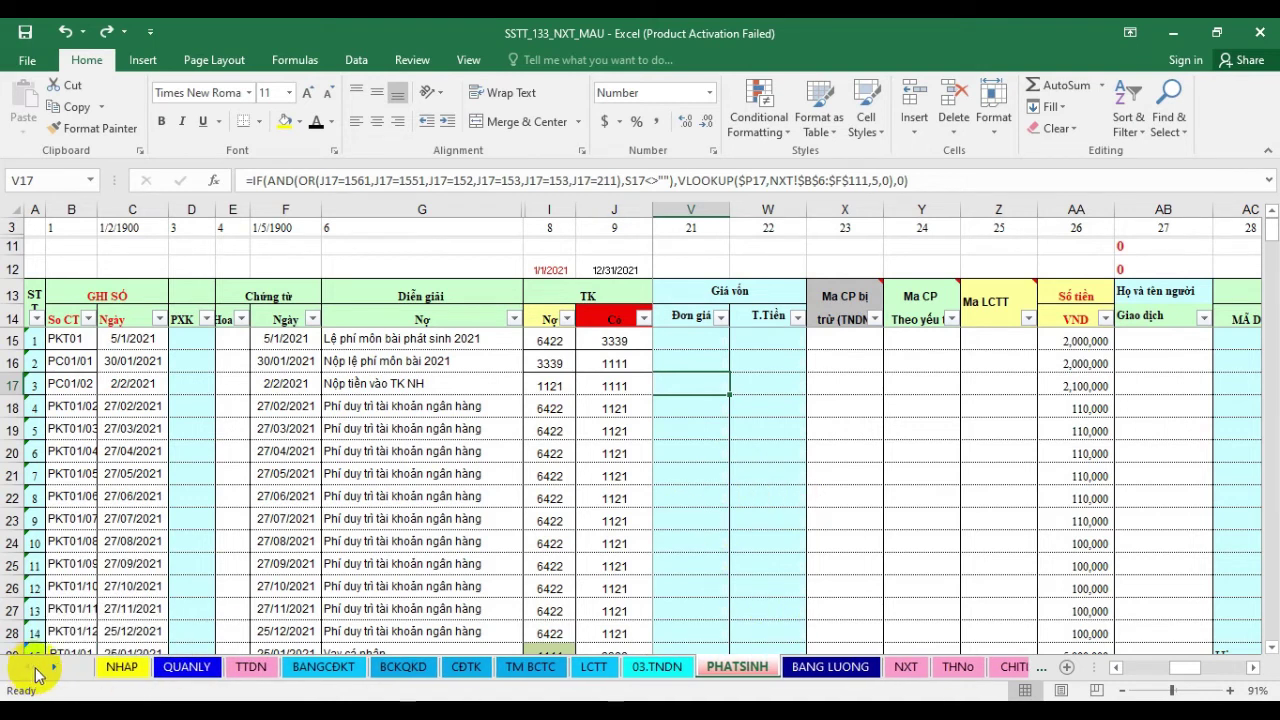
# Scroll through the NHAP sample posting entries, then go back to the QUANLY menu sheet
pyautogui.click(125, 667)
pyautogui.scroll(4, 380, 534)
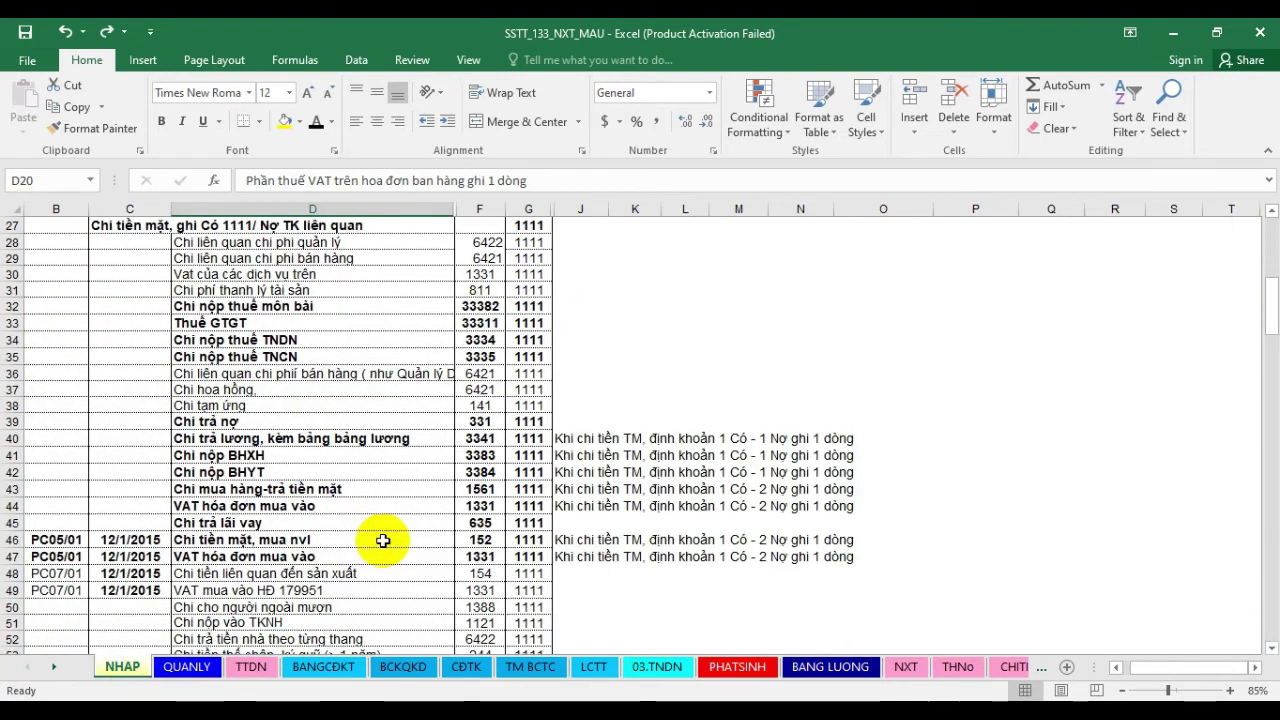
pyautogui.scroll(1, 486, 294)
pyautogui.scroll(5, 486, 294)
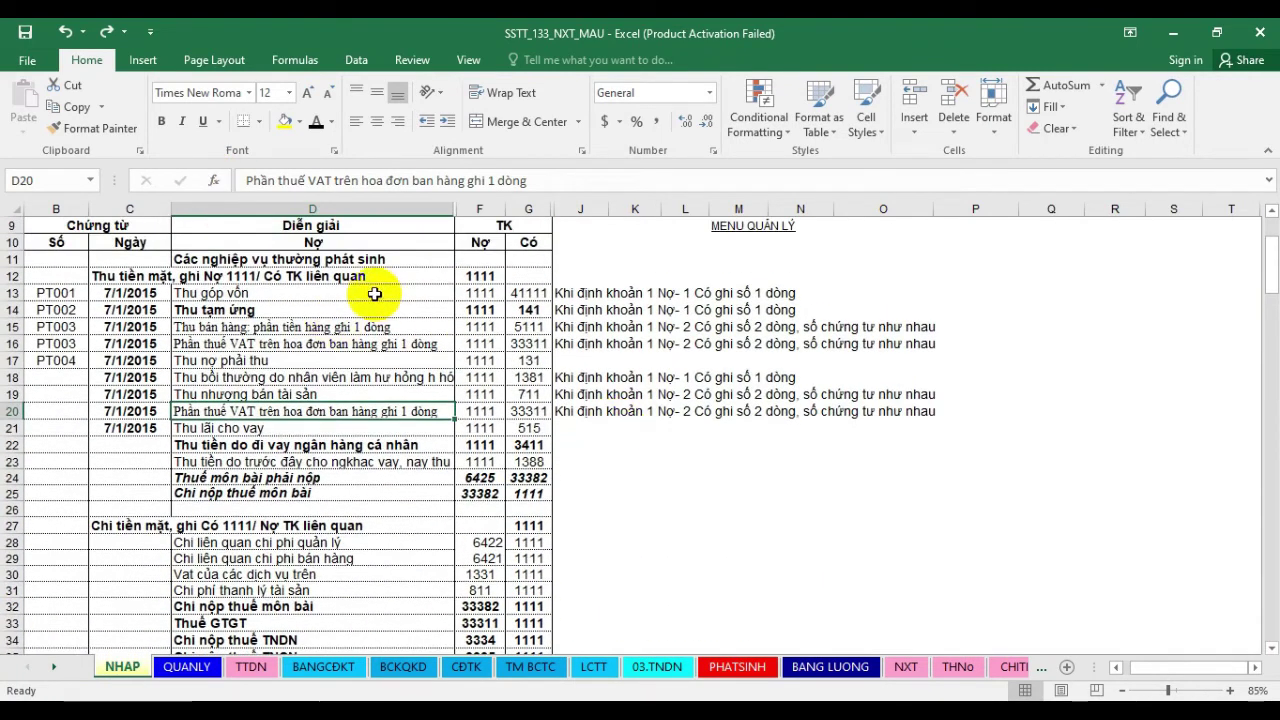
pyautogui.scroll(-1, 266, 335)
pyautogui.scroll(-3, 268, 345)
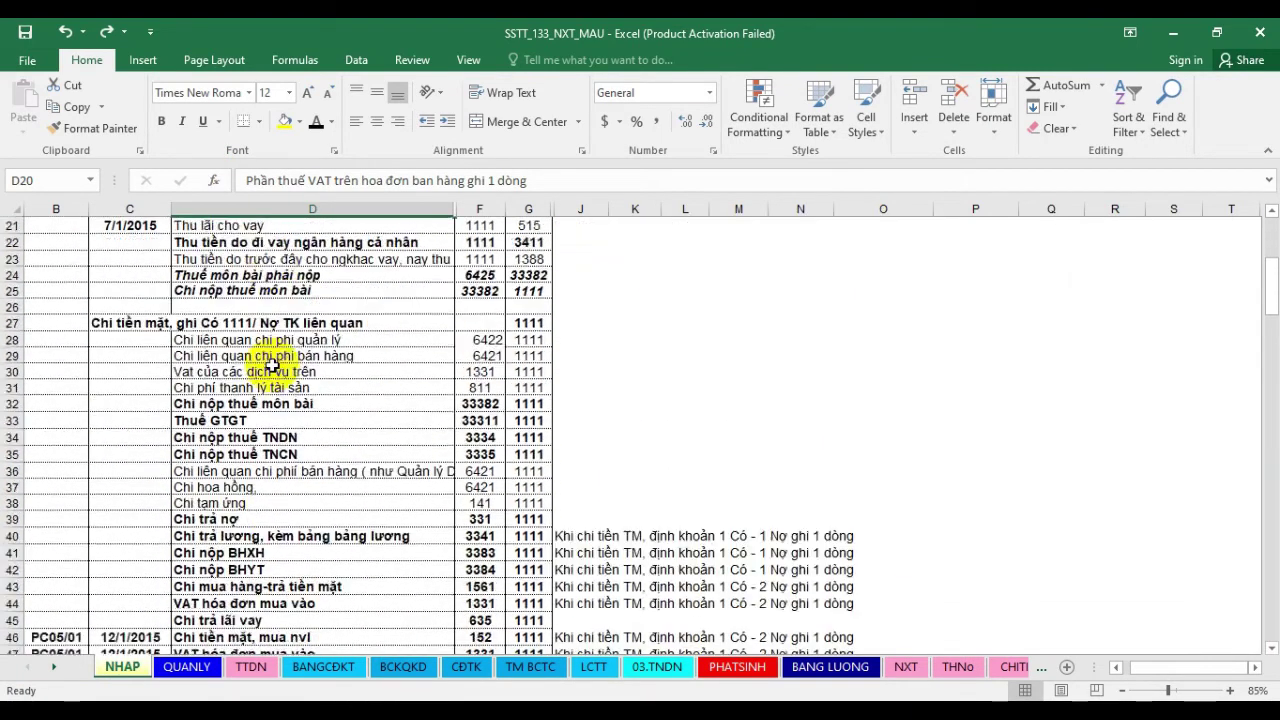
pyautogui.scroll(-3, 270, 360)
pyautogui.scroll(-3, 272, 365)
pyautogui.scroll(-3, 272, 365)
pyautogui.scroll(-3, 272, 365)
pyautogui.scroll(-3, 272, 365)
pyautogui.scroll(-2, 272, 365)
pyautogui.scroll(-2, 272, 365)
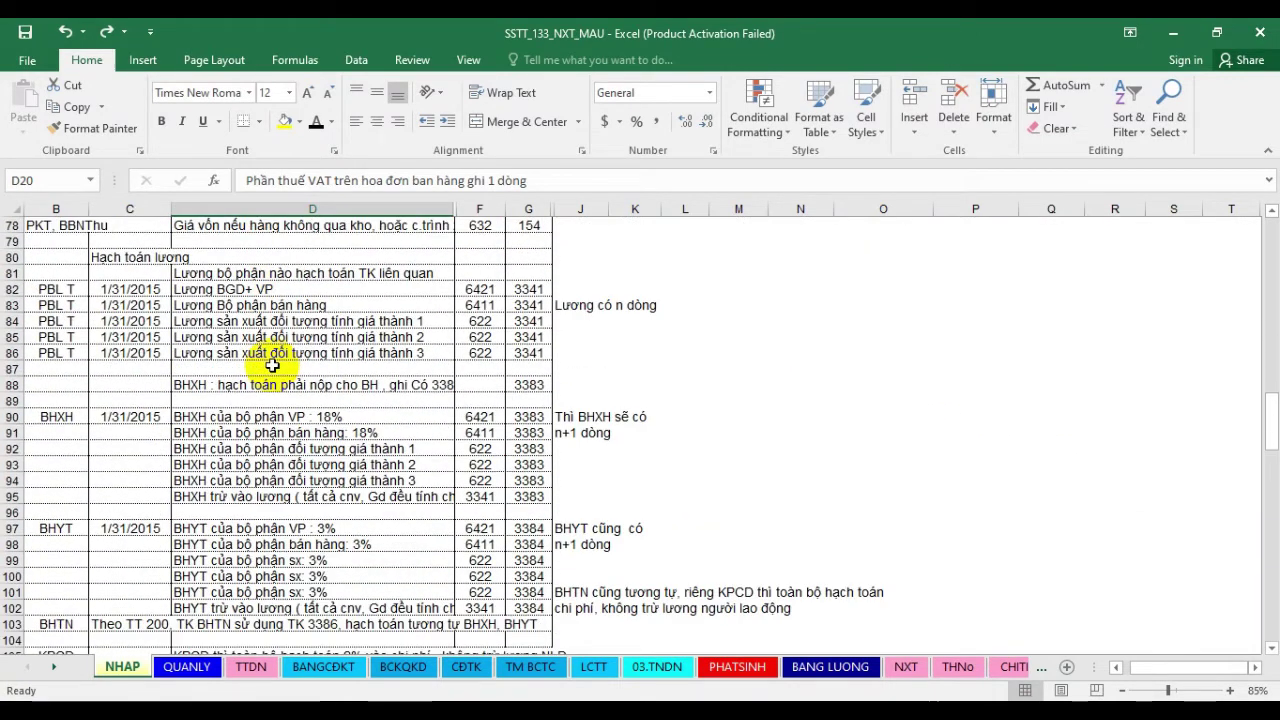
pyautogui.scroll(6, 272, 365)
pyautogui.scroll(10, 283, 363)
pyautogui.scroll(1, 283, 363)
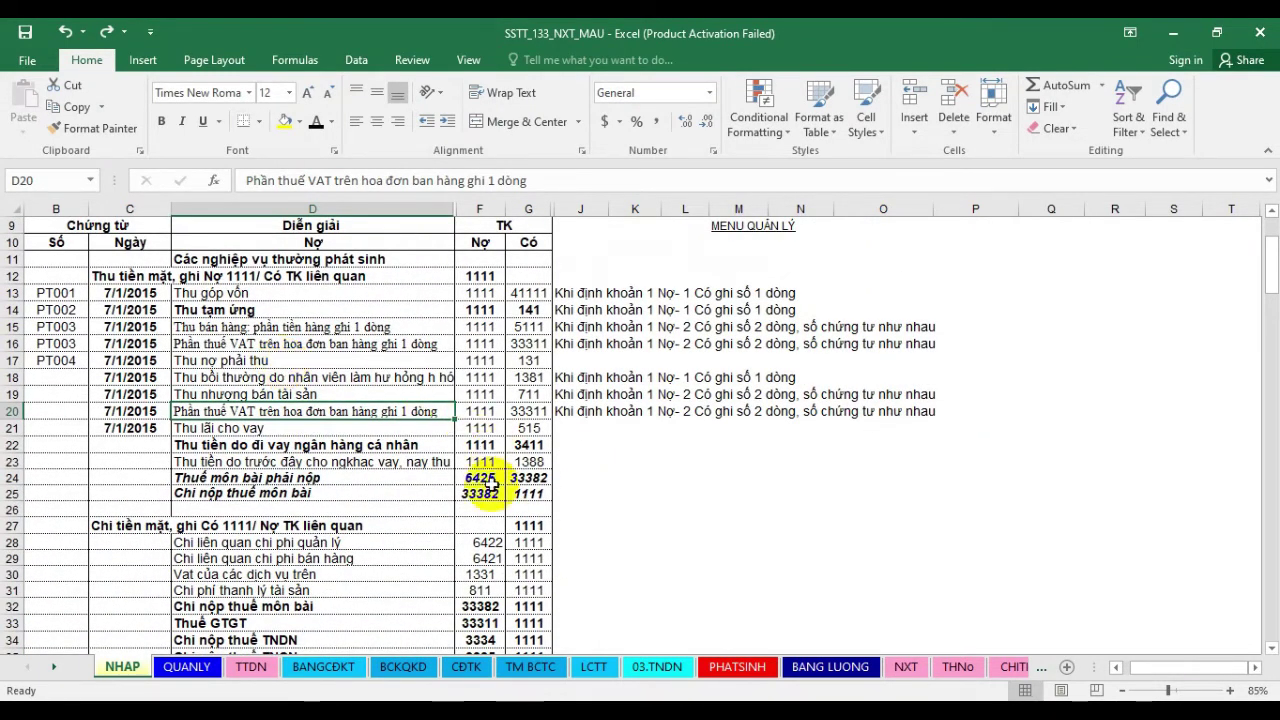
pyautogui.click(175, 676)
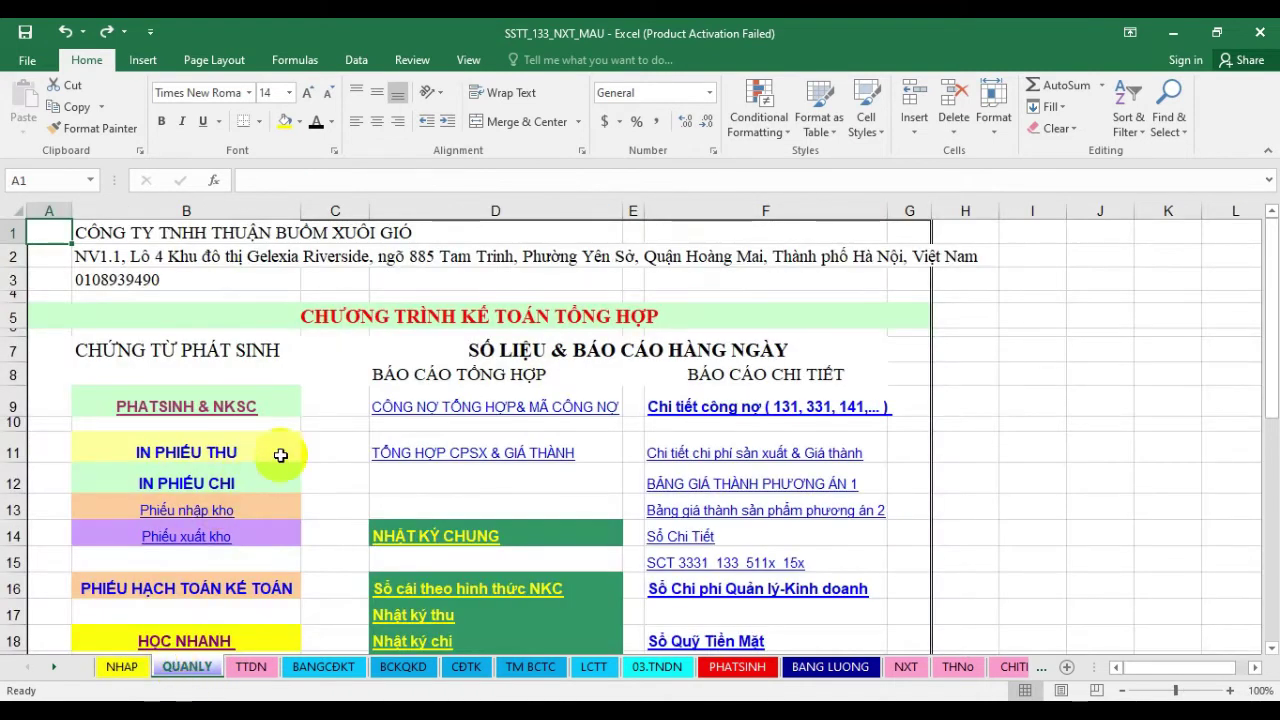